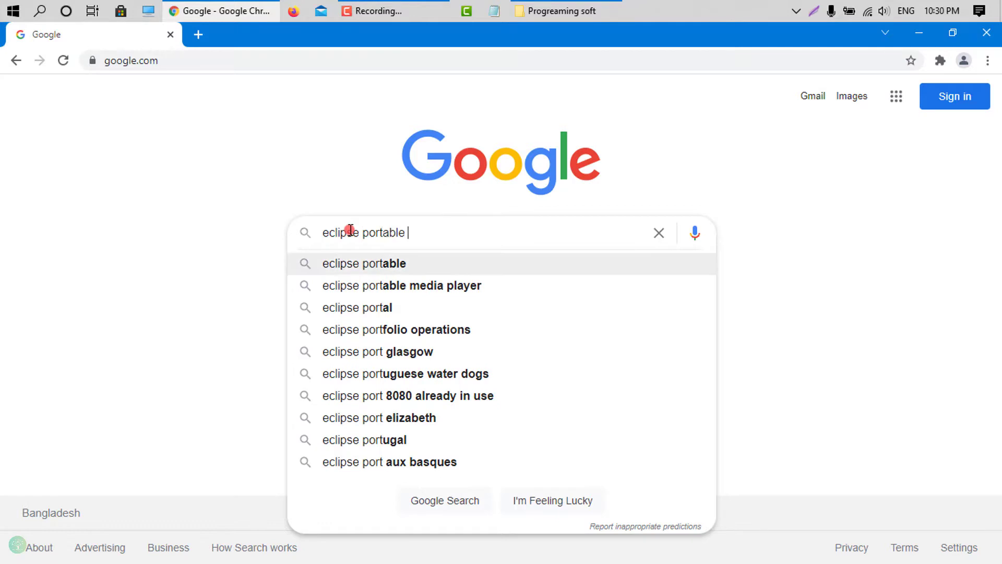
Search Google for "eclipse portable download" and open the Eclipse IDE 2021-09 R Packages result
key("Down")
key("Down")
key("Return")
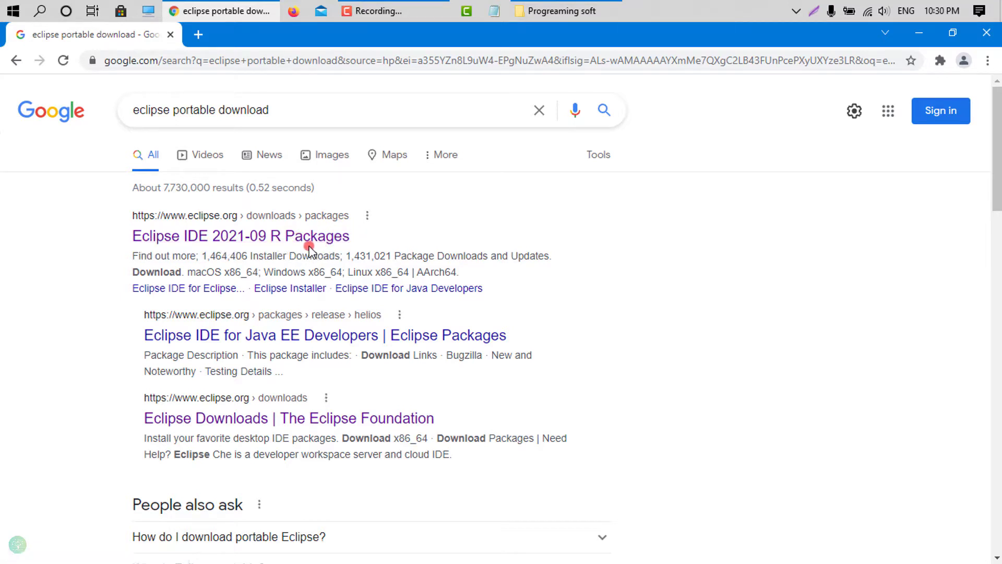
left_click(292, 237)
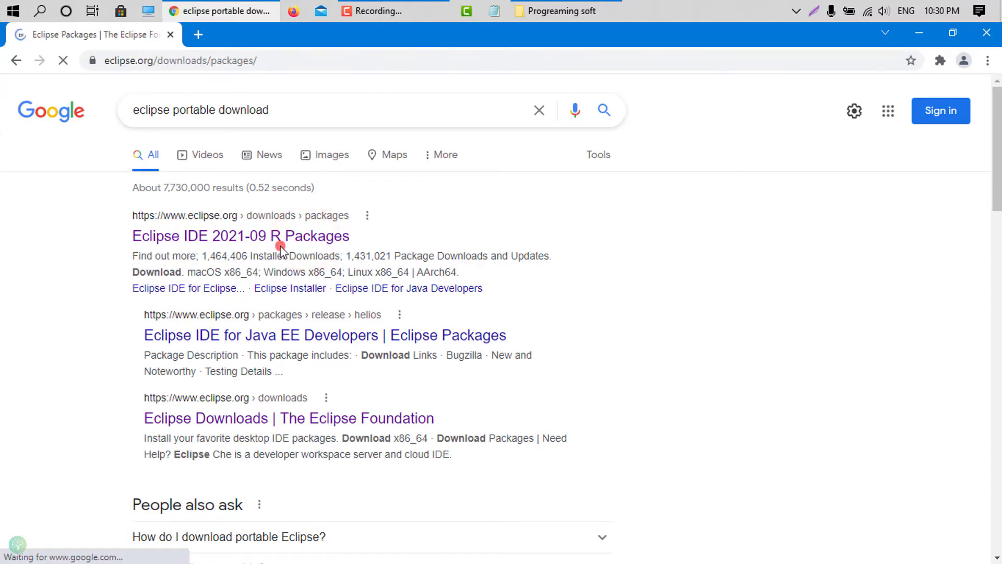
scroll(320, 315, "down", 3)
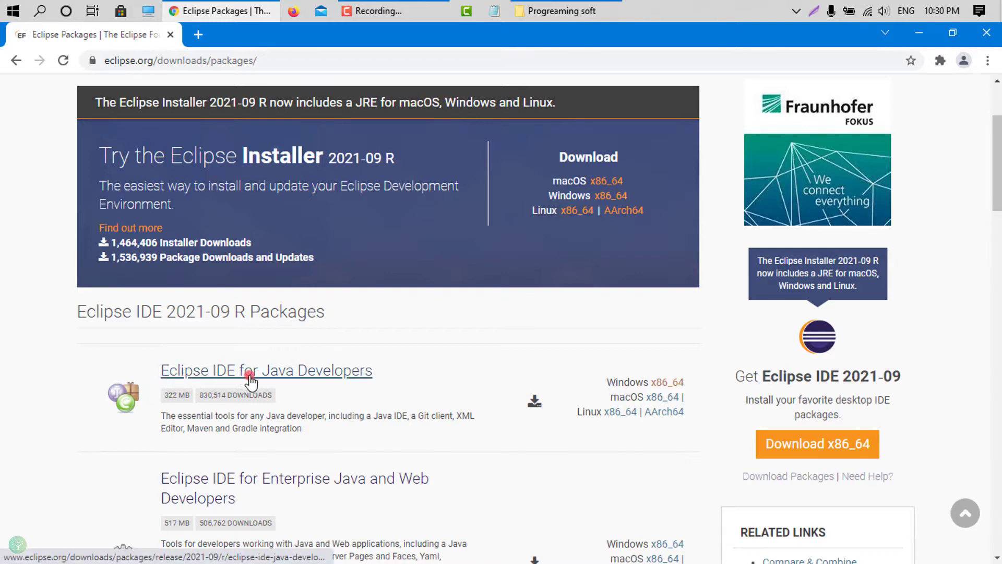
left_click(293, 371)
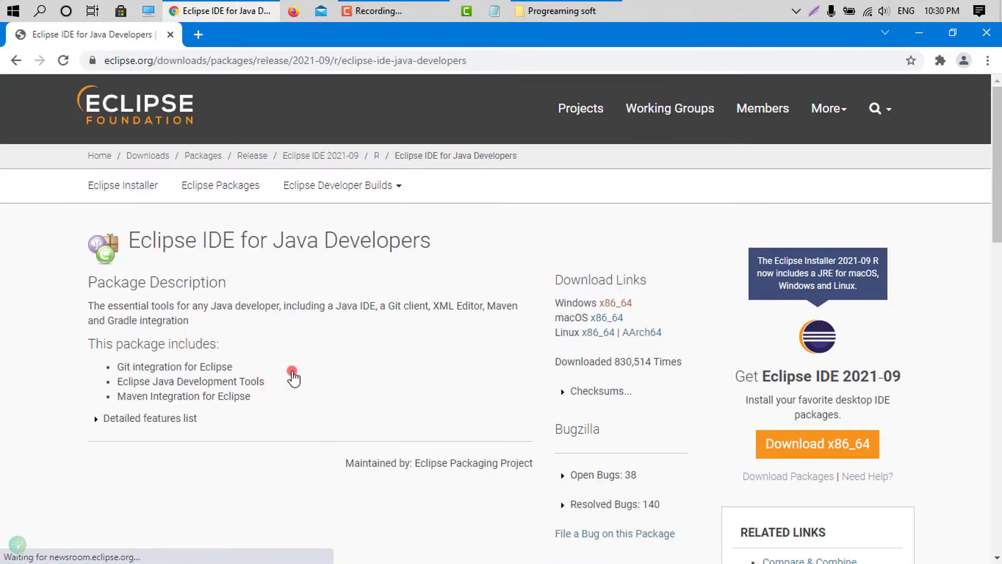
left_click(626, 305)
left_click(13, 69)
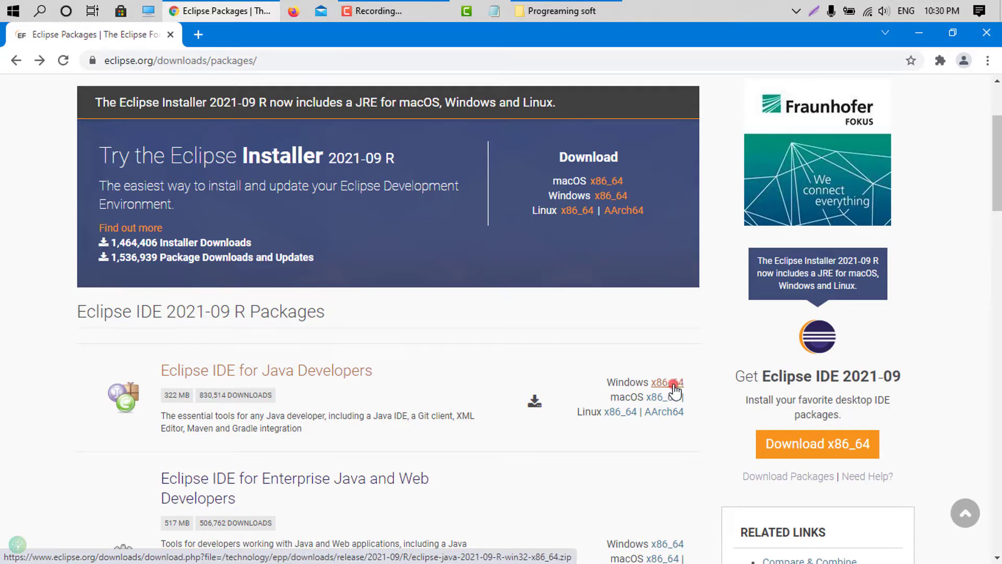
Download the Windows x86_64 zip of Eclipse IDE for Java Developers from the suggested mirror
left_click(669, 383)
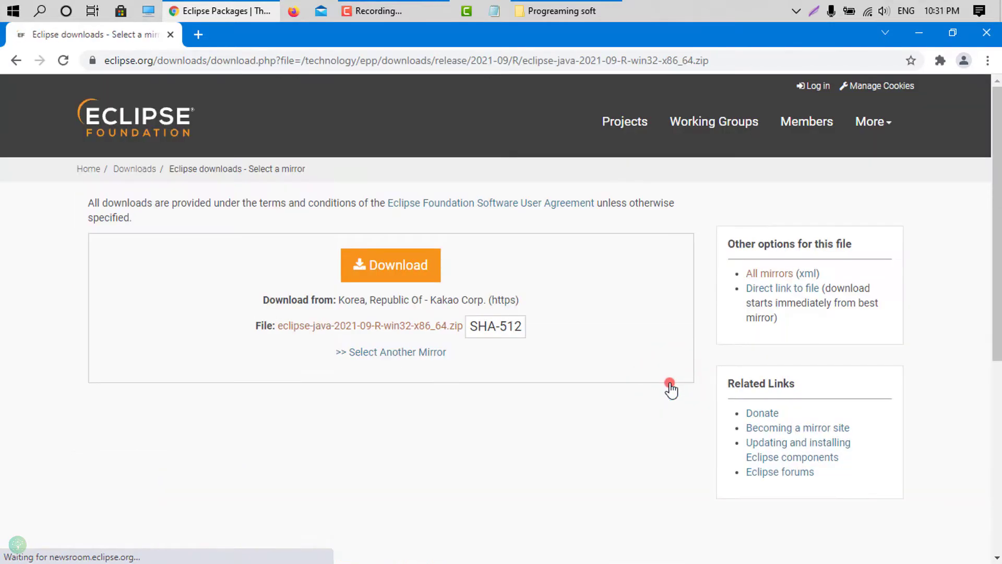
left_click(395, 273)
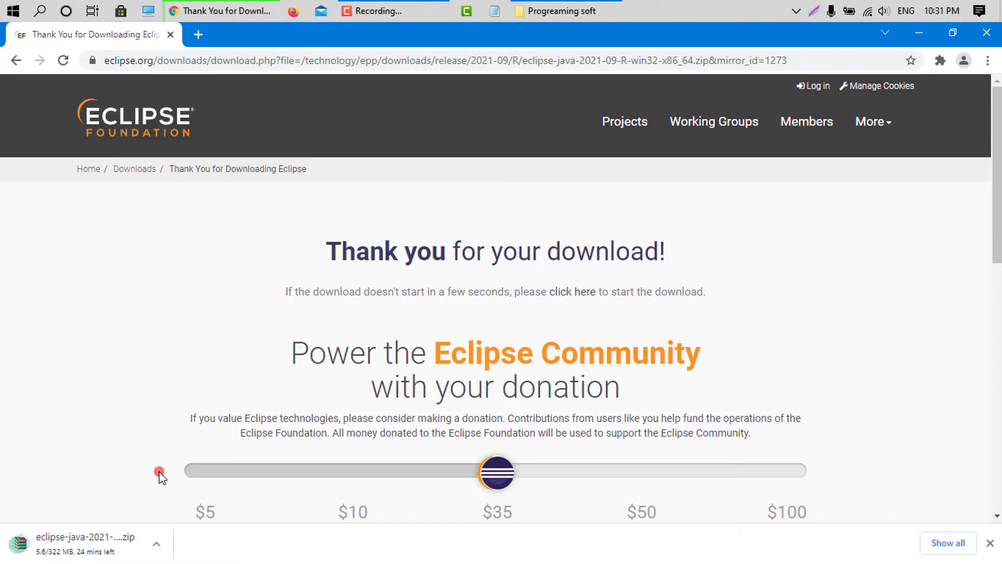
Search the web for winrar and open the WinRAR website from the results
left_click(260, 53)
type("win")
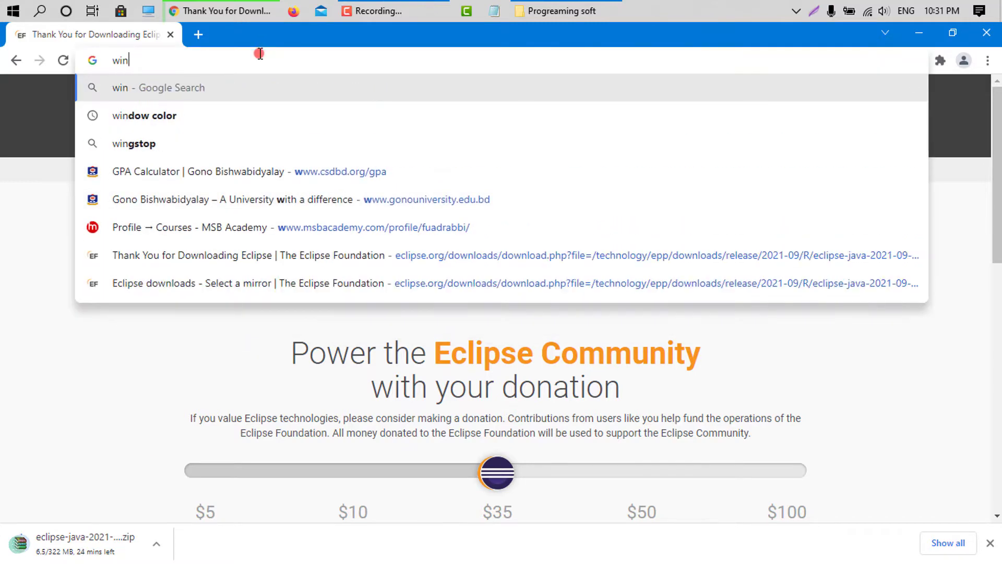
type("rar")
key("Return")
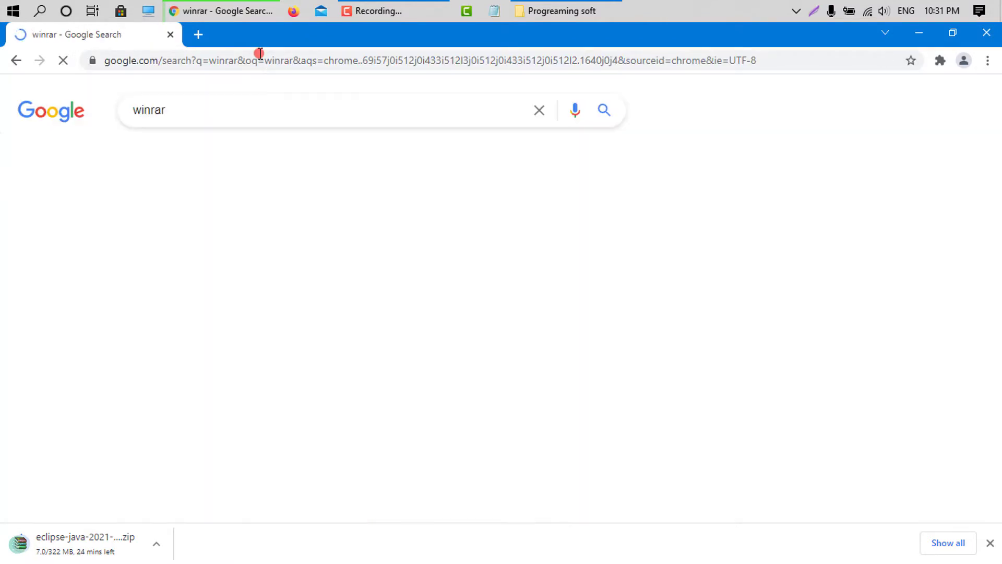
left_click(202, 233)
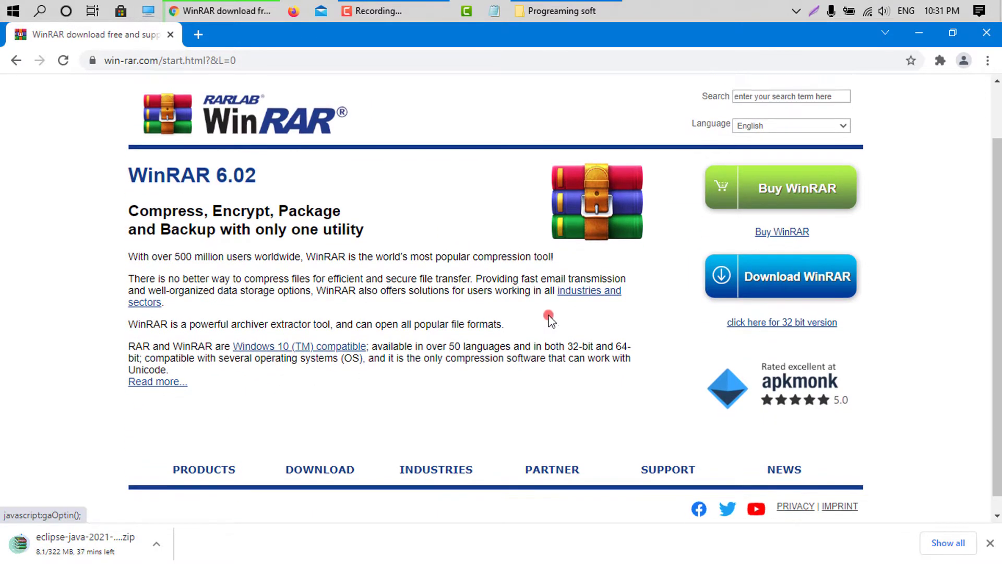
Start the WinRAR 6.02 English 32 bit download from the site's download page and cancel it
scroll(529, 340, "down", 1)
left_click(320, 450)
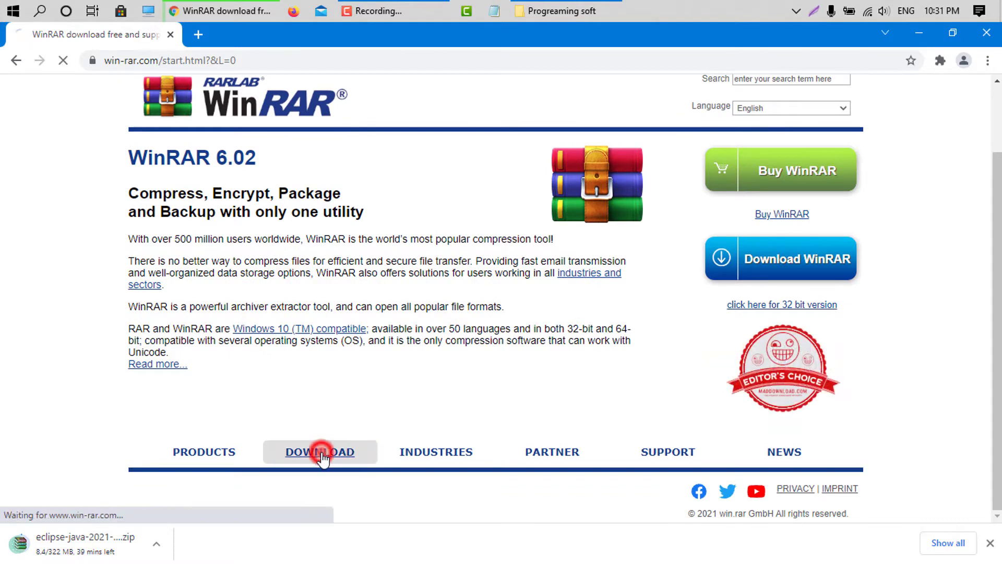
scroll(327, 449, "down", 2)
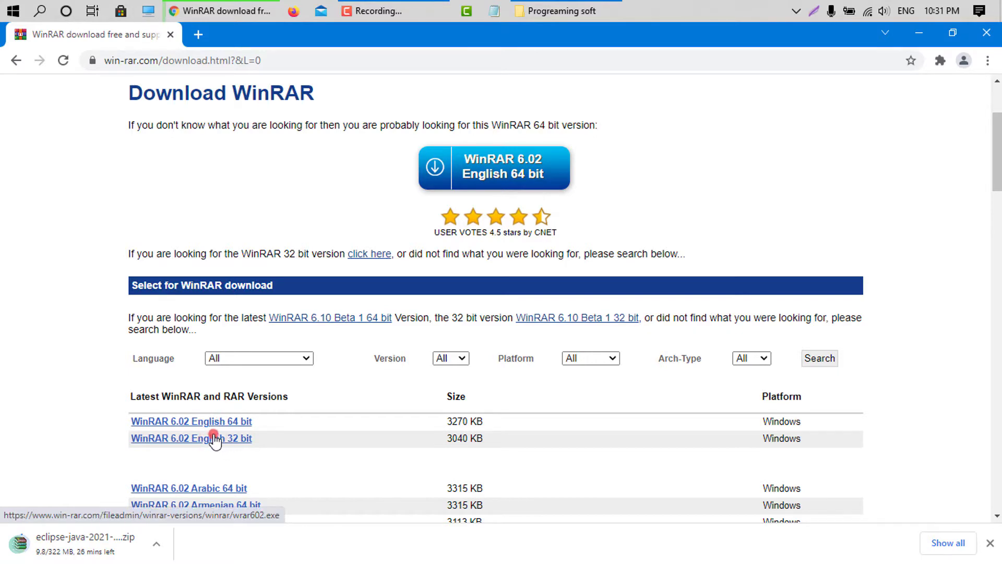
left_click(215, 440)
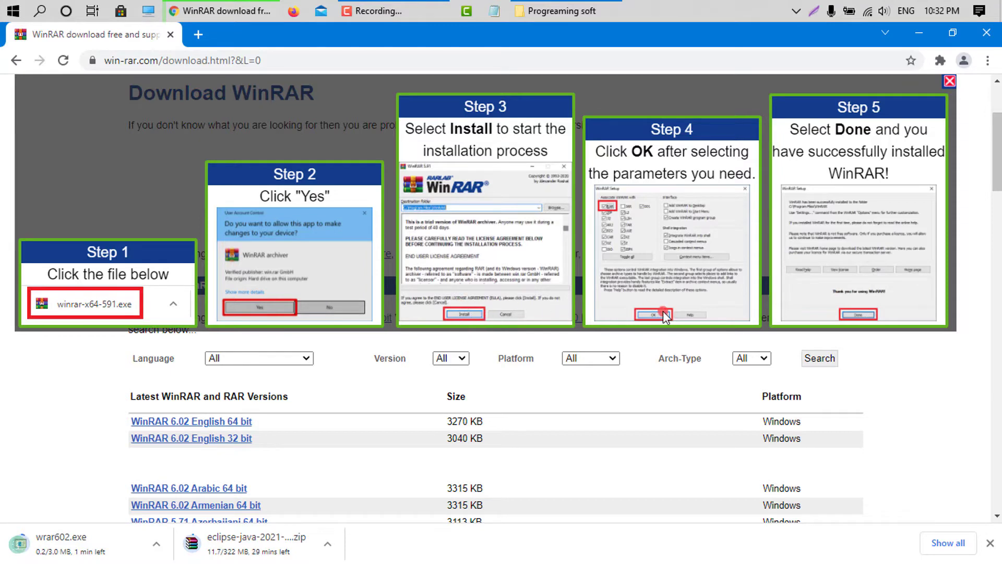
left_click(156, 543)
left_click(195, 516)
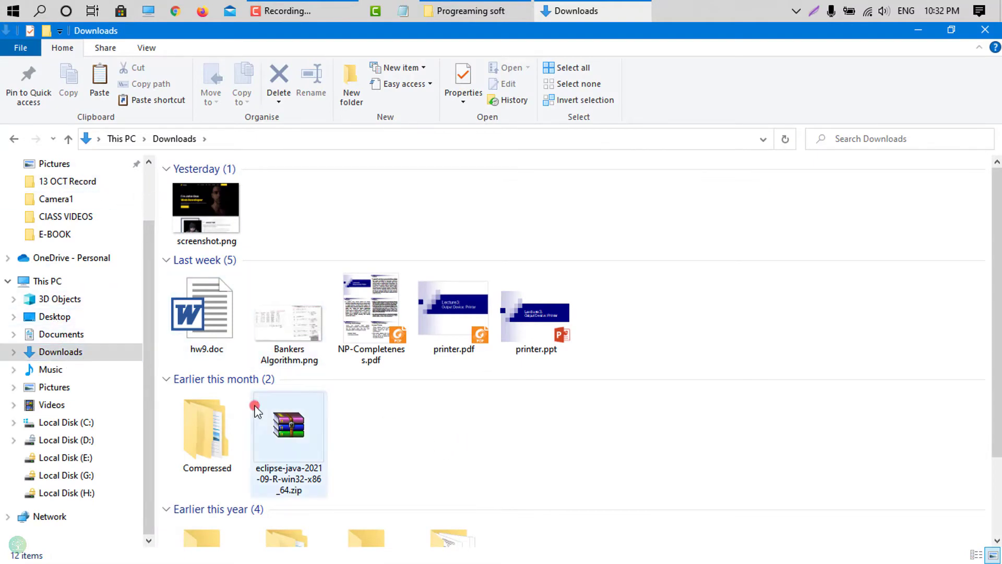
Extract eclipse-java-2021-09-R-win32-x86_64.zip directly into the Downloads folder
scroll(281, 423, "down", 2)
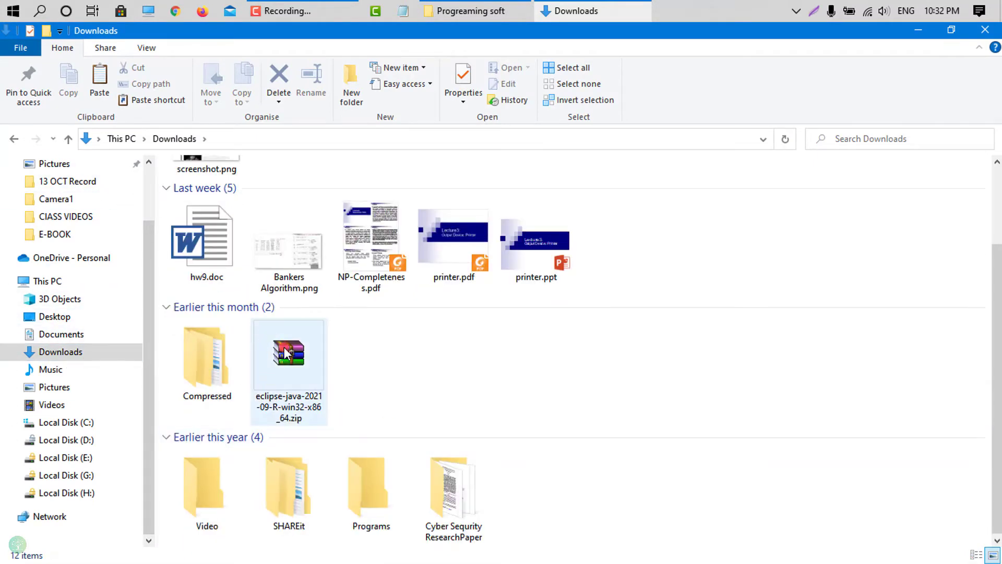
left_click(282, 354)
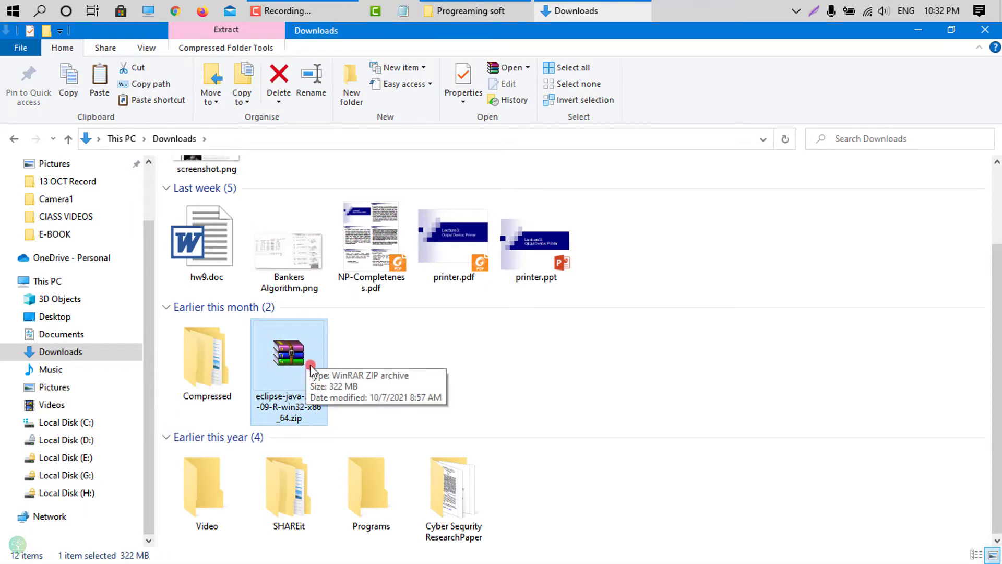
right_click(289, 353)
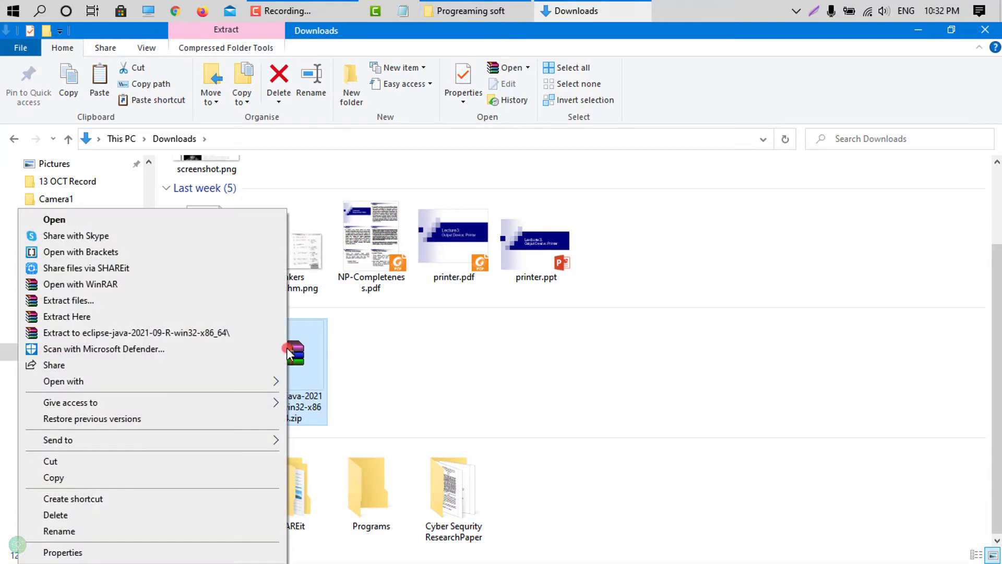
left_click(57, 317)
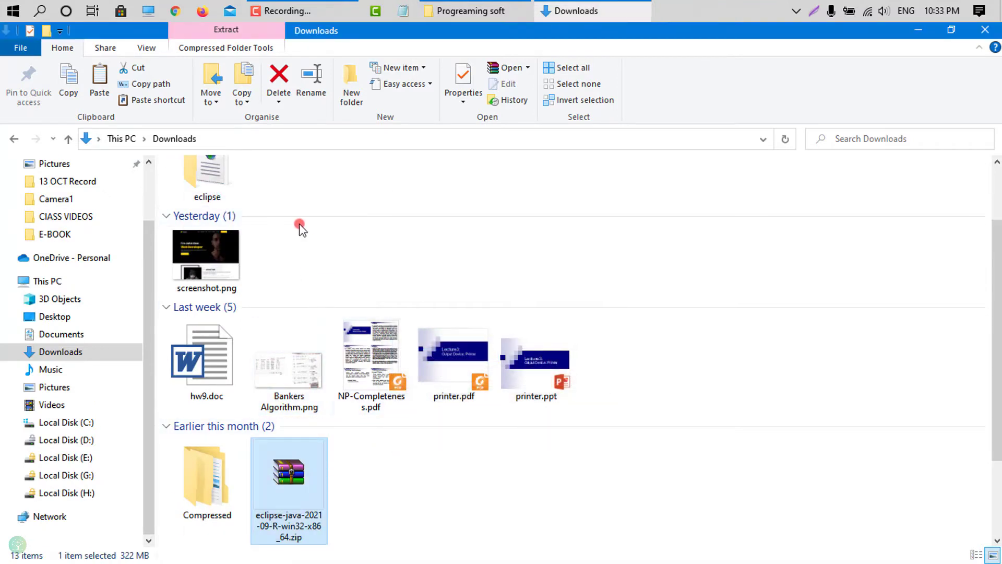
Open the extracted eclipse folder in Downloads, locate eclipse.exe and return to the Downloads folder
scroll(266, 397, "down", 3)
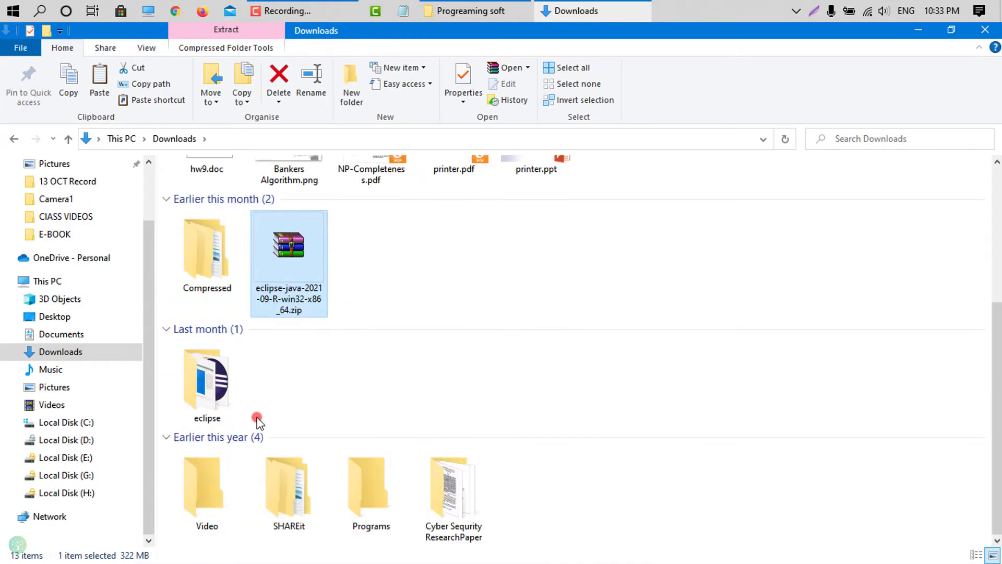
left_click(227, 384)
double_click(225, 381)
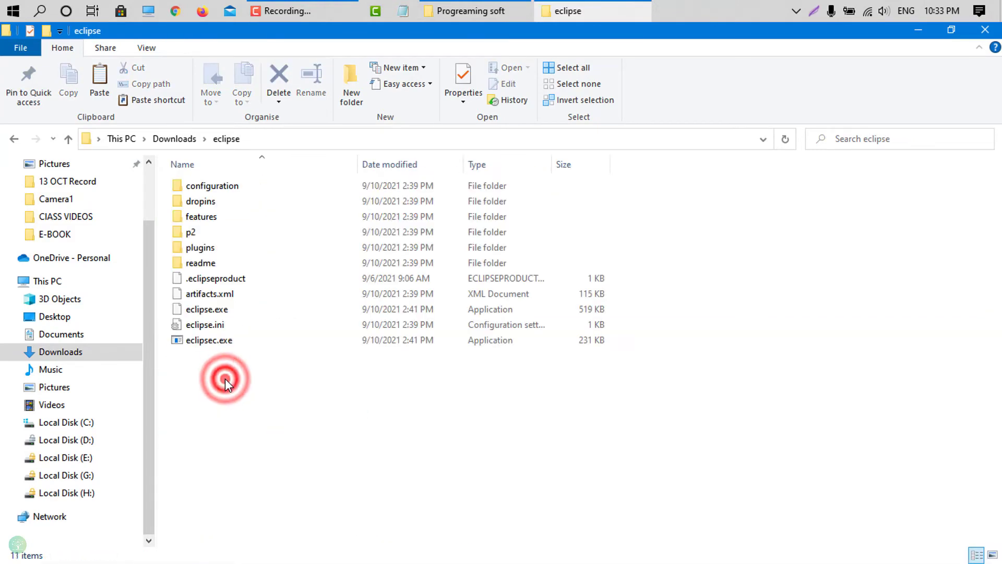
left_click(14, 138)
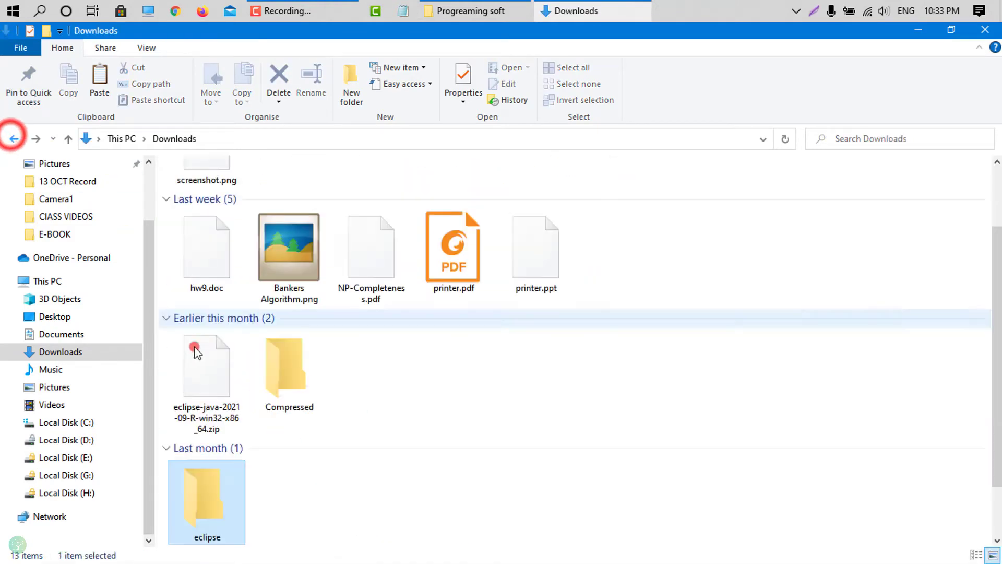
double_click(219, 466)
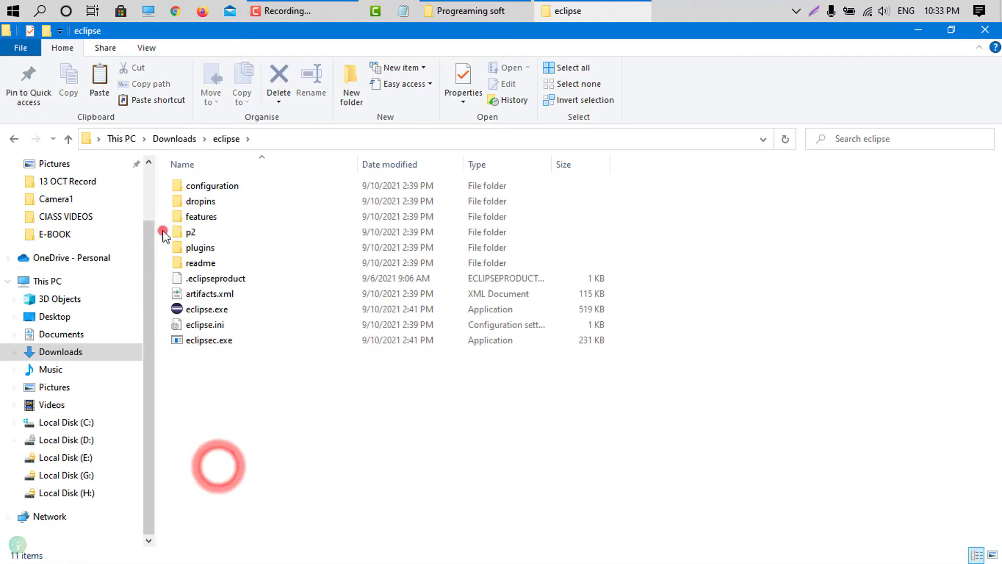
left_click(202, 311)
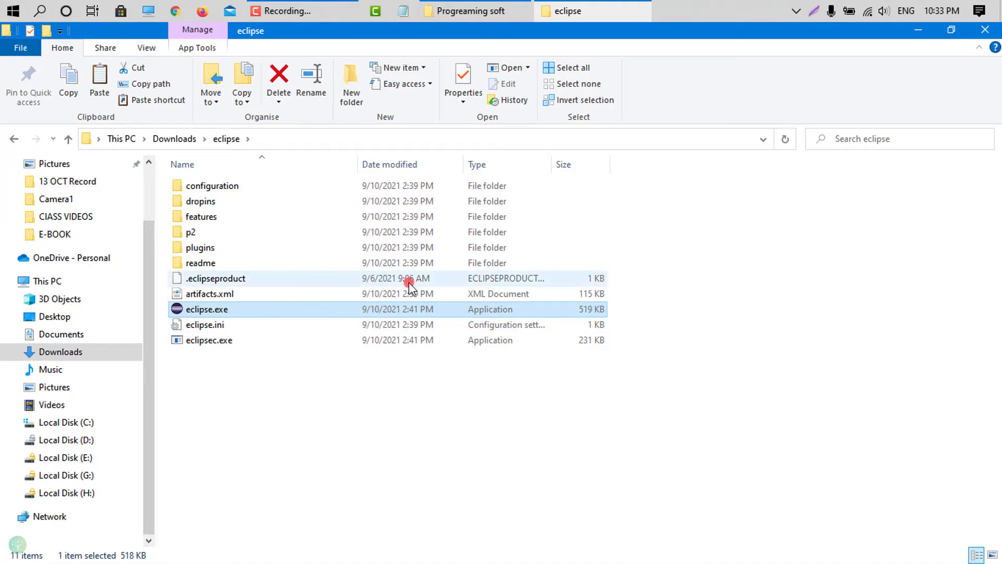
left_click(355, 514)
key("BackSpace")
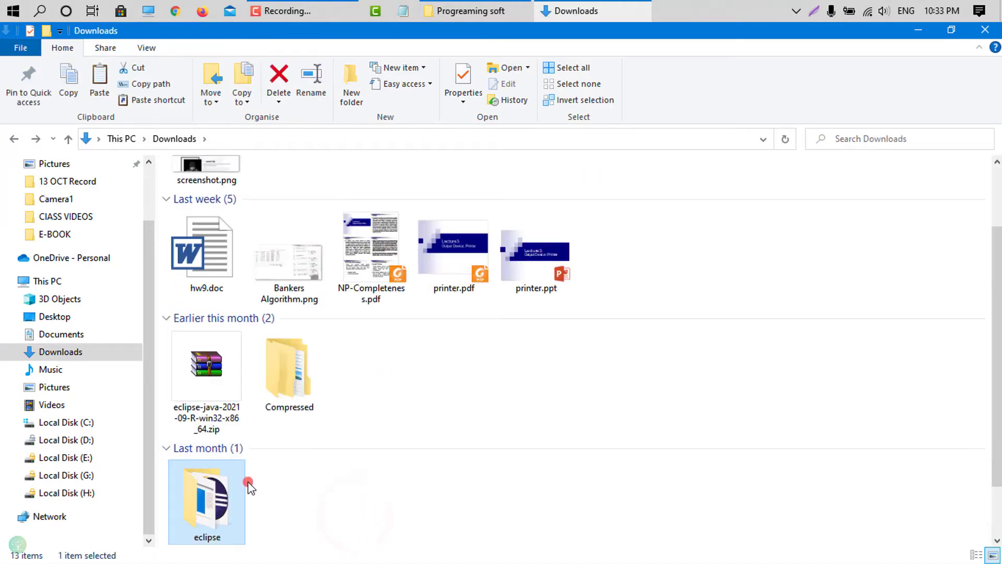
left_click(212, 362)
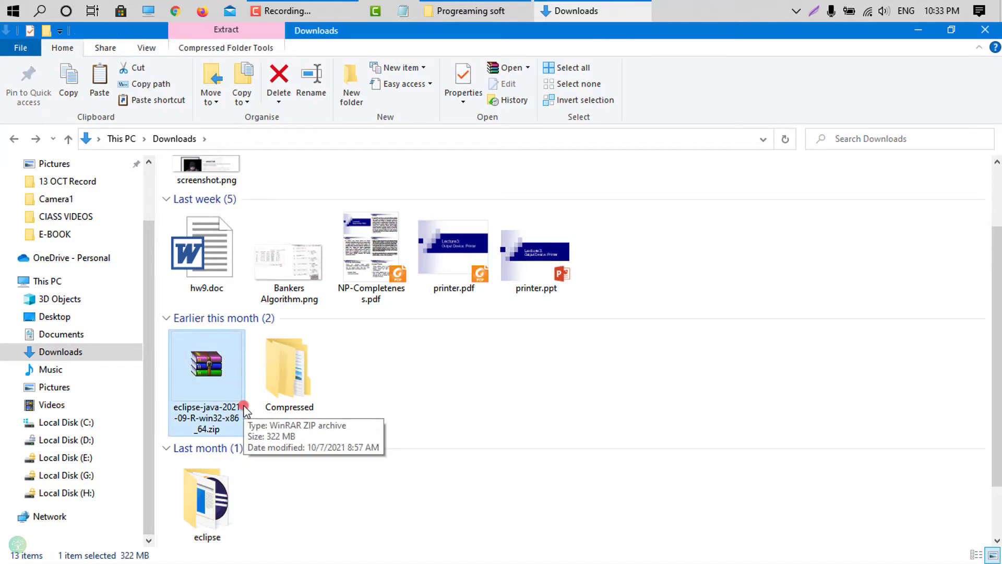
left_click(222, 527)
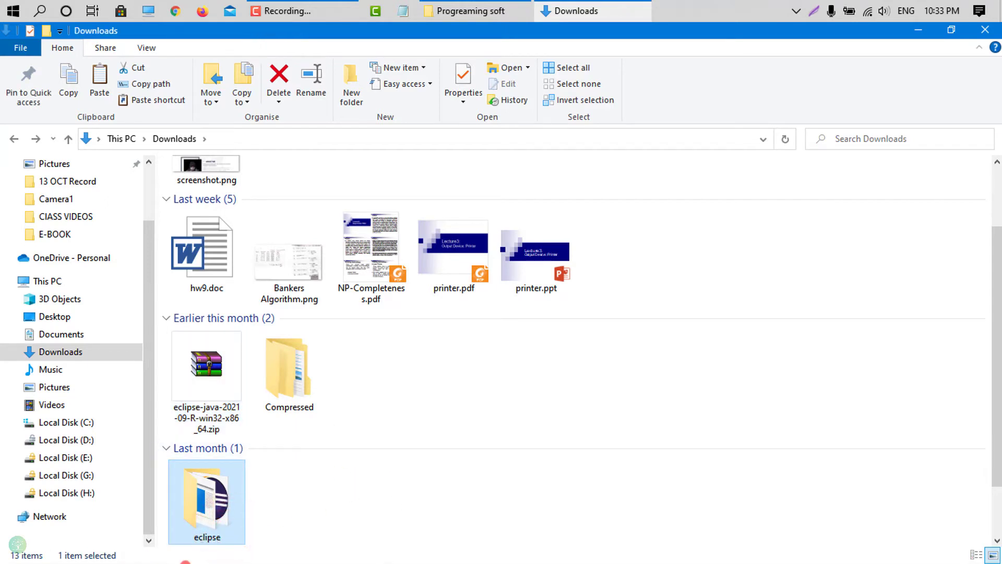
left_click(339, 473)
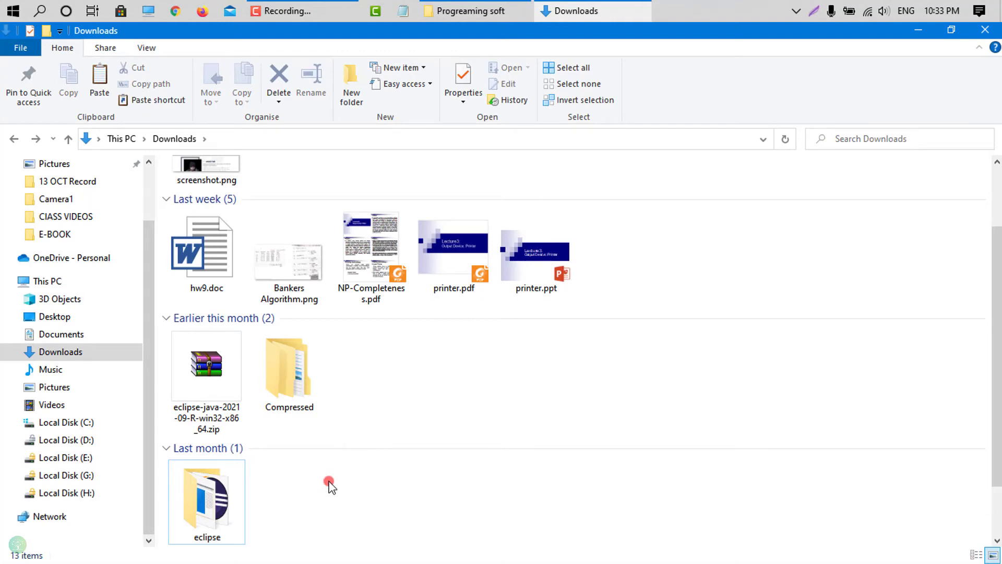
left_click(213, 503)
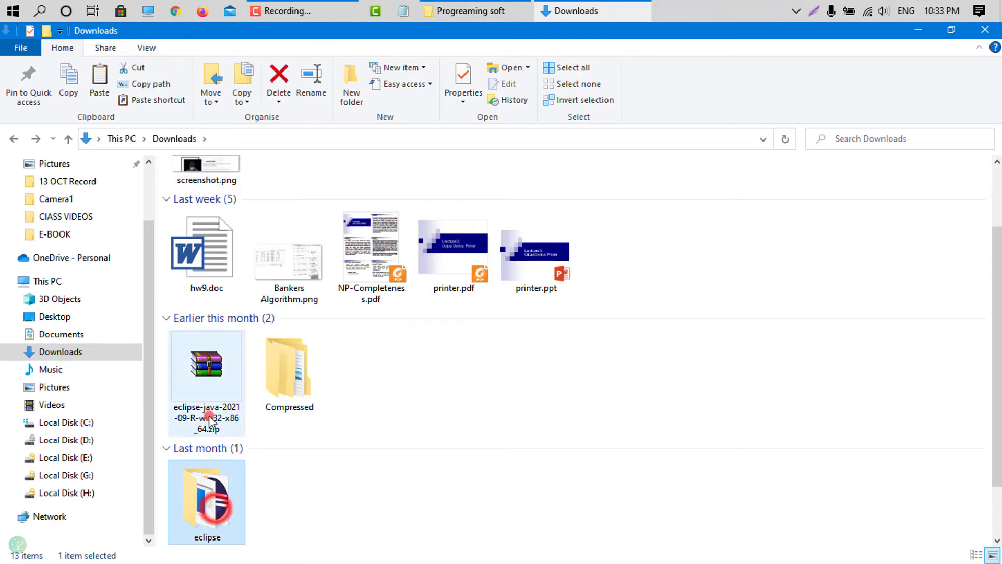
Copy eclipse-java-2021-09-R-win32-x86_64.zip from Downloads into the Program Files folder on Local Disk (C:)
left_click(208, 416)
right_click(208, 418)
left_click(112, 385)
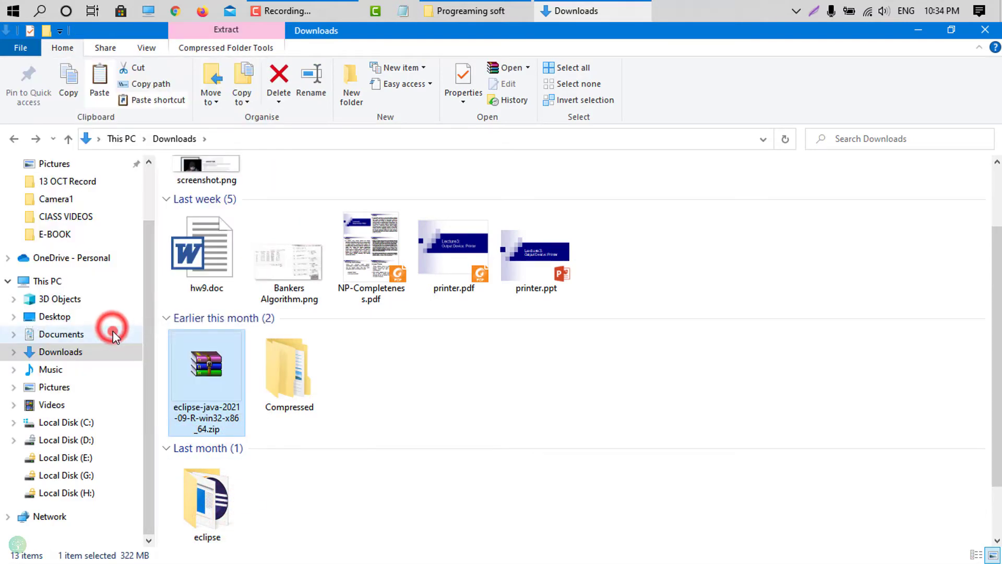
left_click(72, 422)
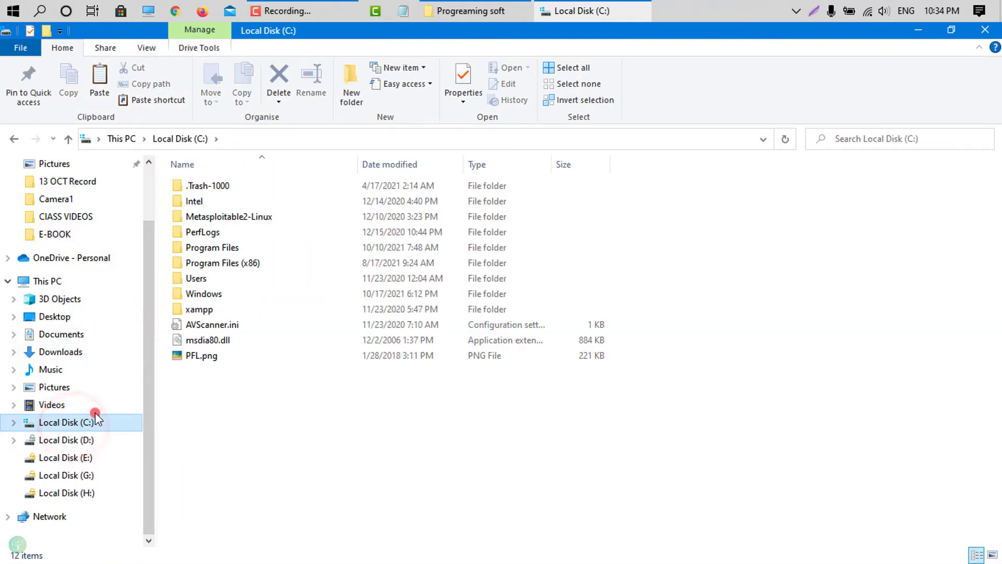
left_click(36, 281)
left_click(225, 307)
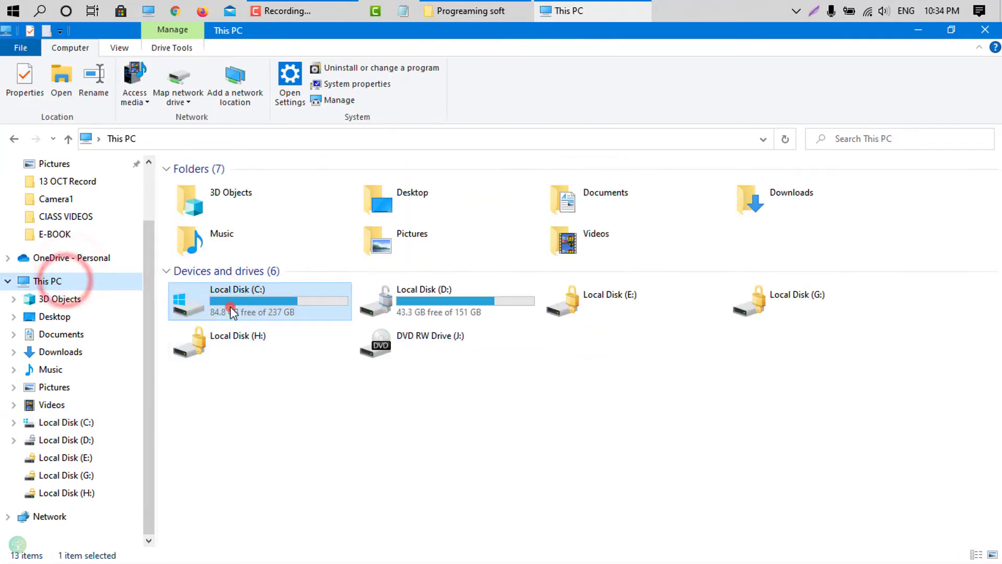
double_click(230, 312)
double_click(251, 253)
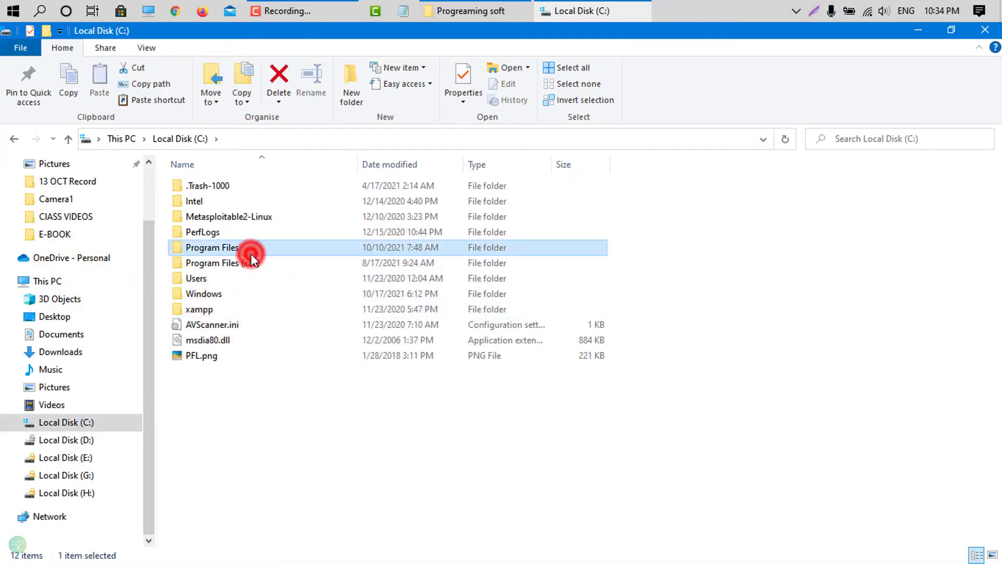
right_click(670, 251)
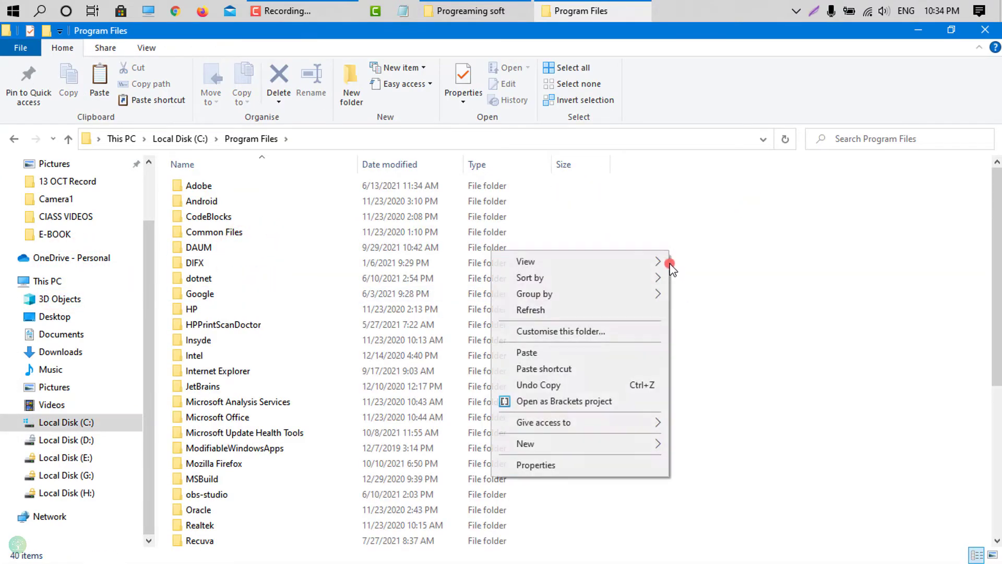
left_click(558, 355)
left_click(470, 201)
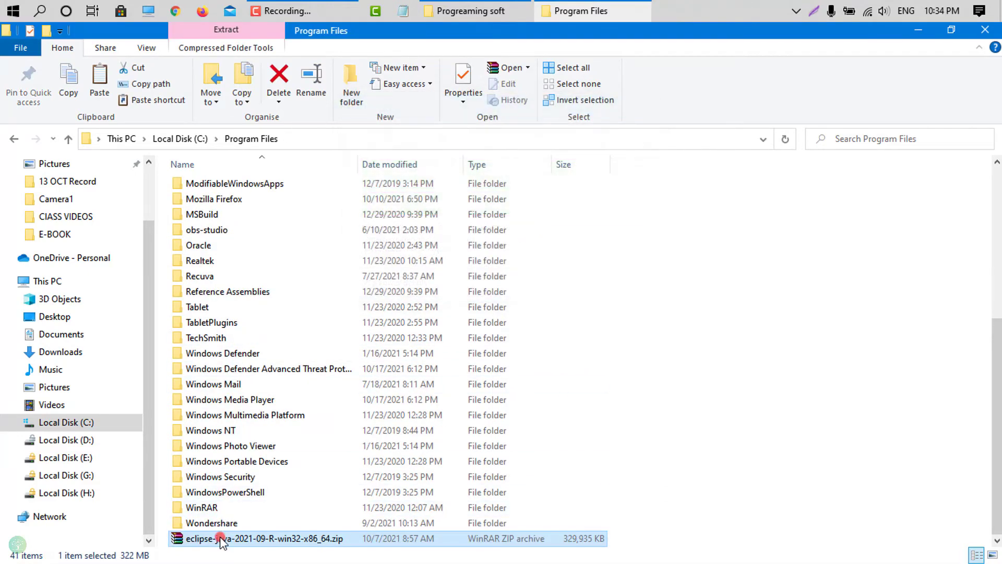
Extract eclipse-java-2021-09-R-win32-x86_64.zip directly into Program Files and select the extracted eclipse folder
right_click(270, 538)
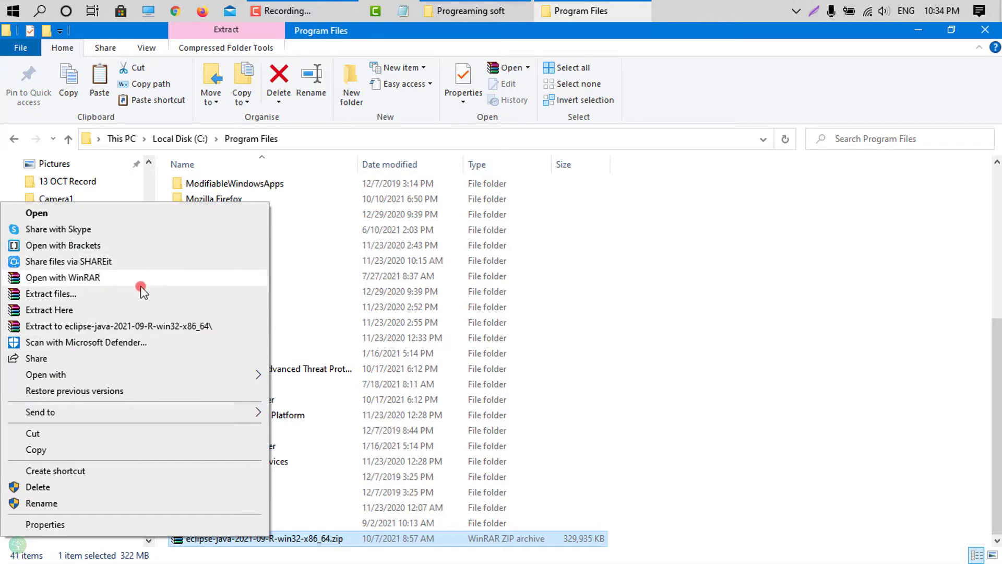
left_click(145, 325)
scroll(220, 535, "up", 6)
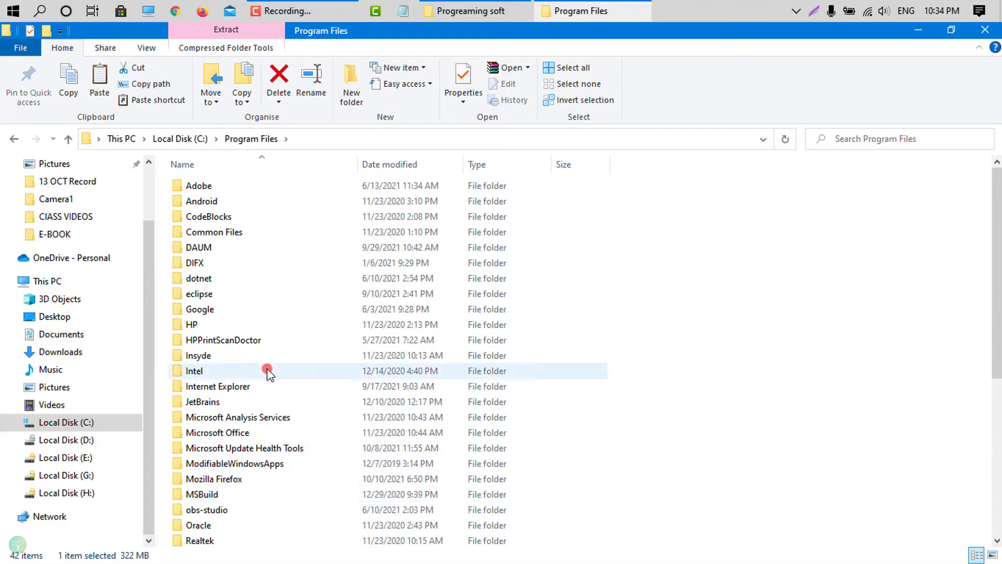
left_click(219, 293)
Delete eclipse-java-2021-09-R-win32-x86_64.zip from Program Files, granting administrator permission
scroll(397, 397, "down", 6)
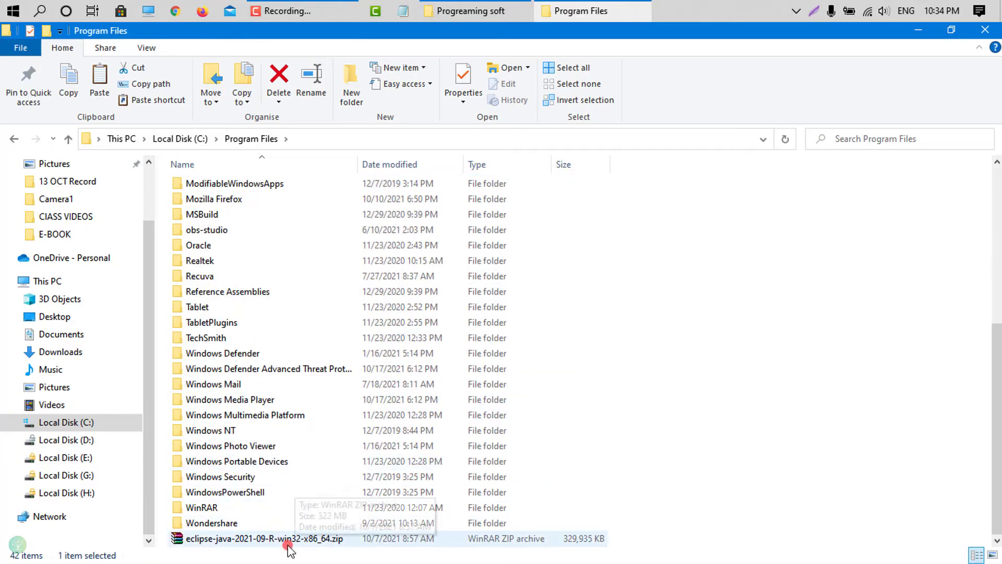
left_click(285, 538)
key("Delete")
left_click(463, 200)
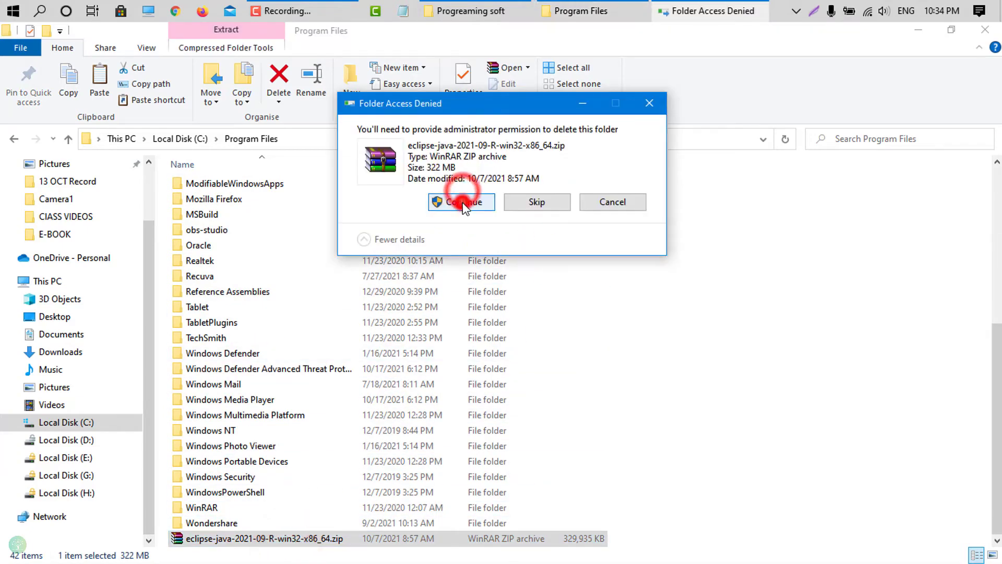
Open the eclipse folder in Program Files and launch eclipse.exe
scroll(290, 395, "up", 6)
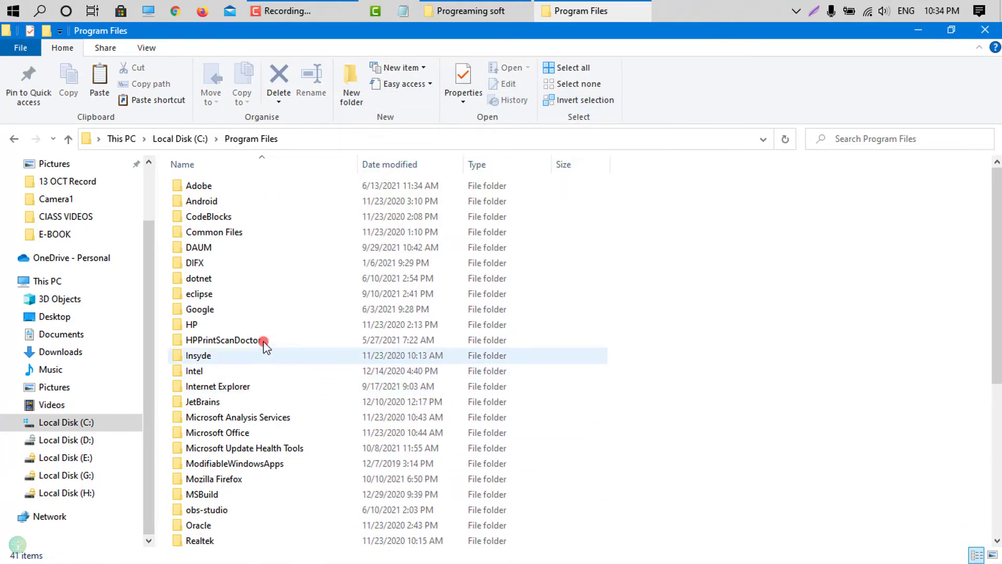
left_click(214, 298)
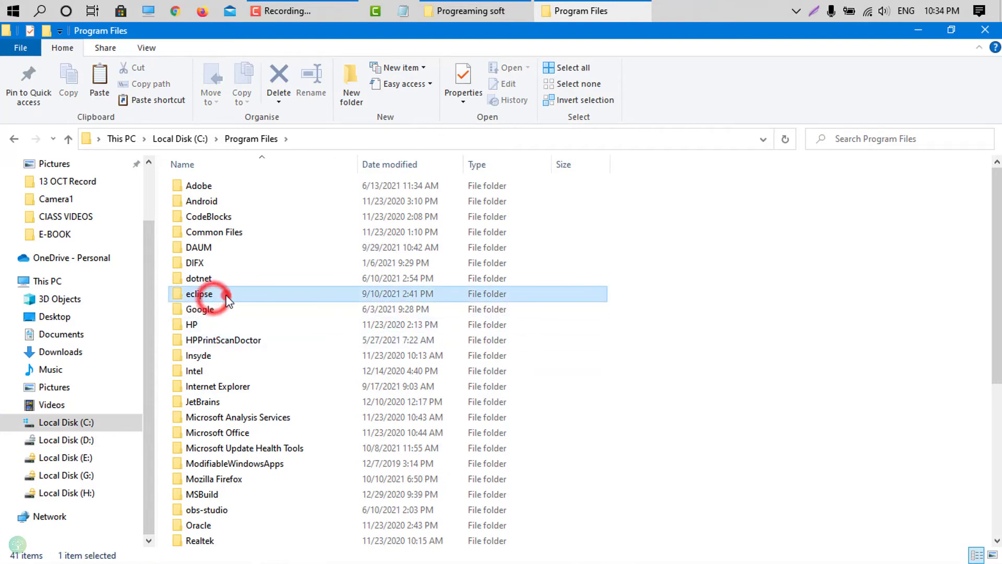
double_click(232, 293)
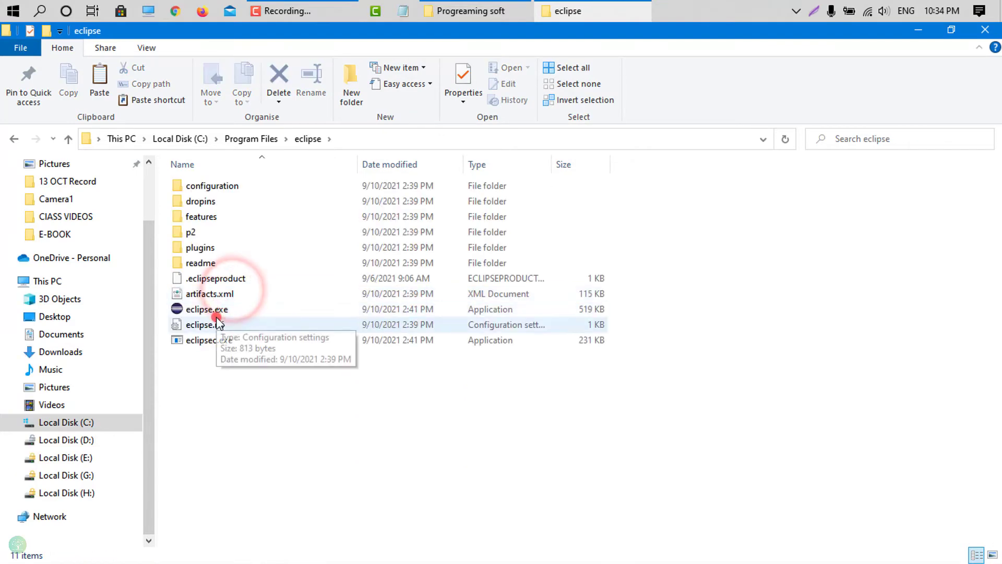
double_click(218, 309)
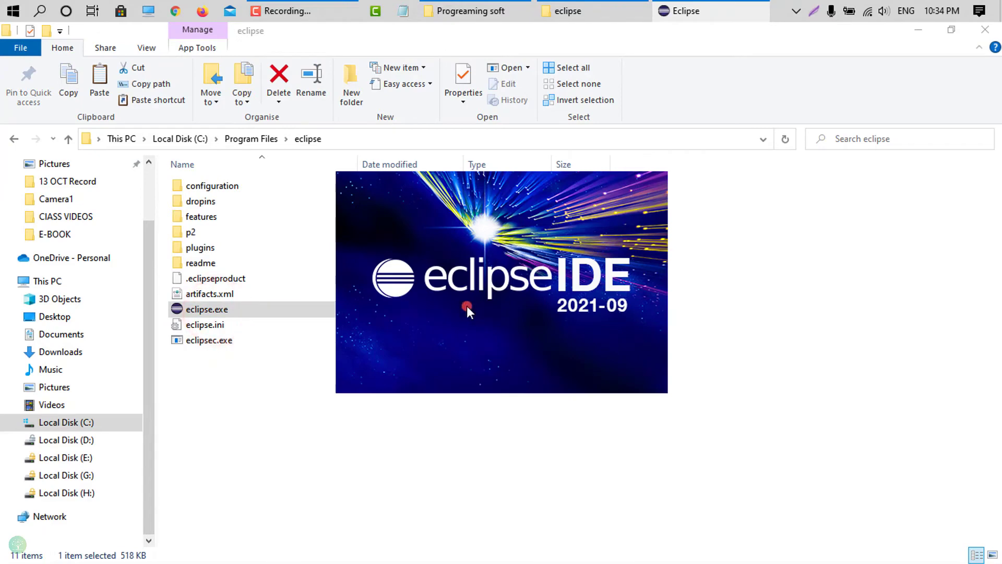
Search Windows for "ecl", look at the options offered for eclipse.exe and close the search
left_click(2, 5)
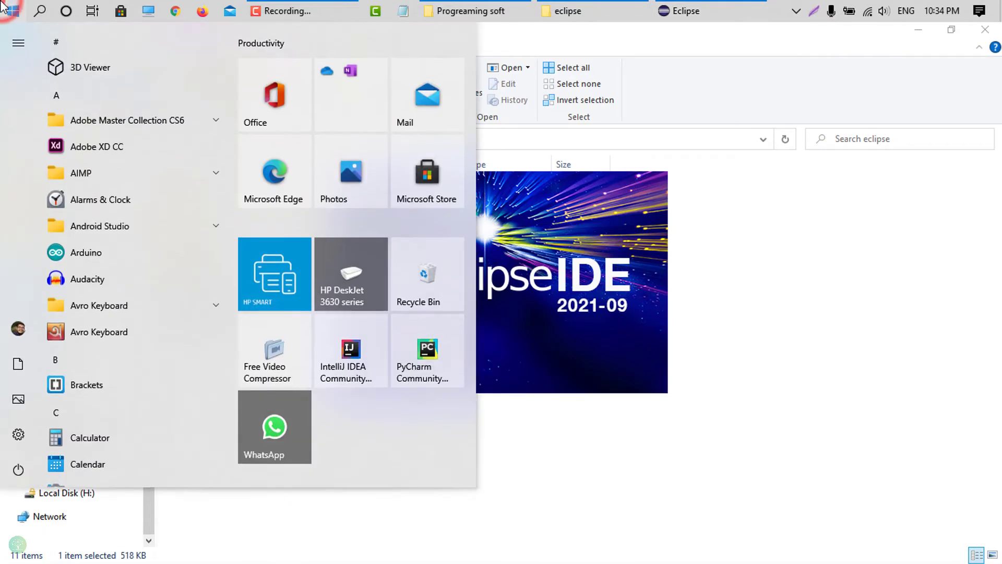
type("ec")
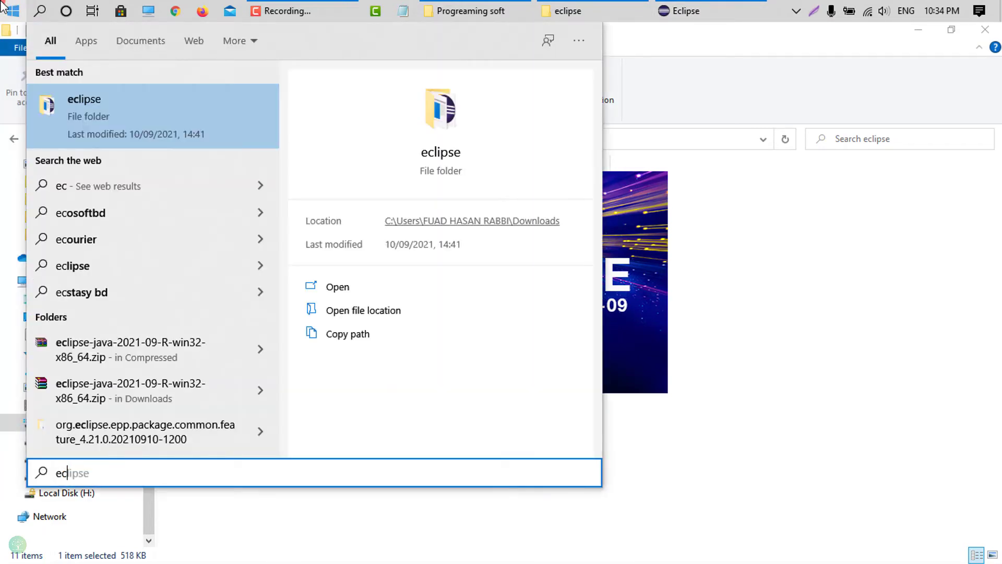
type("l")
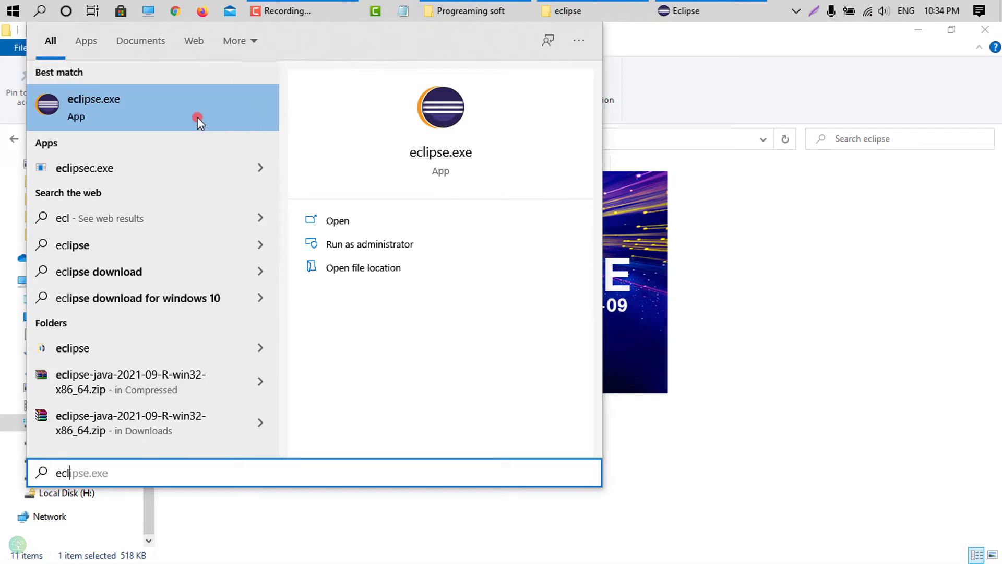
right_click(150, 125)
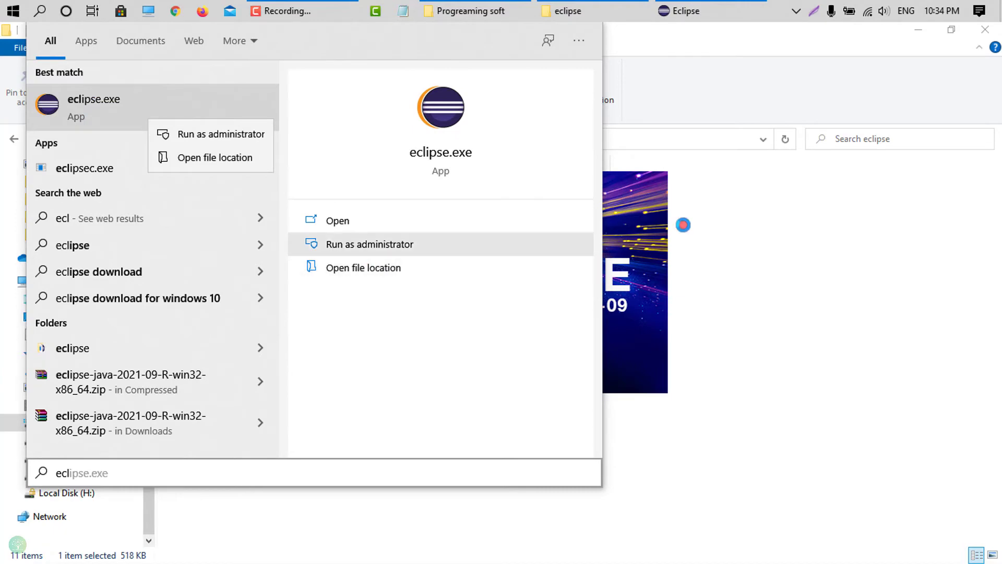
left_click(720, 224)
left_click(721, 223)
Pin eclipse.exe from the Program Files eclipse folder to Start and check its tile there
left_click(217, 325)
left_click(218, 309)
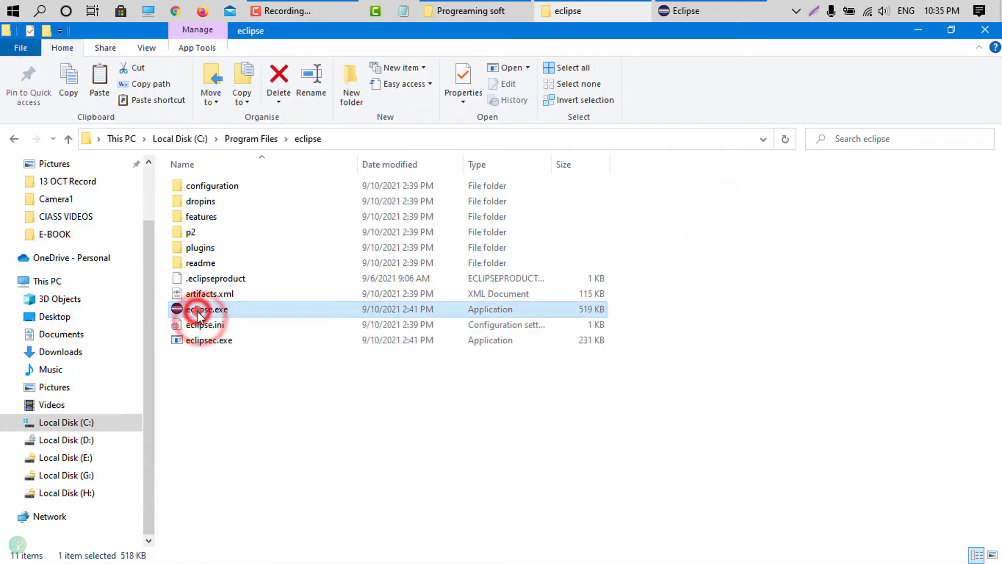
right_click(198, 313)
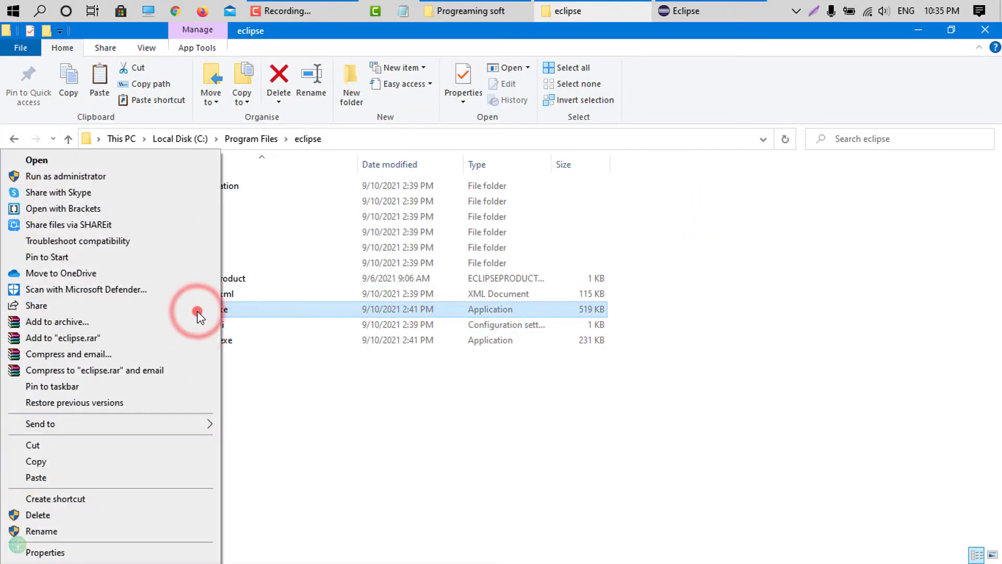
left_click(43, 257)
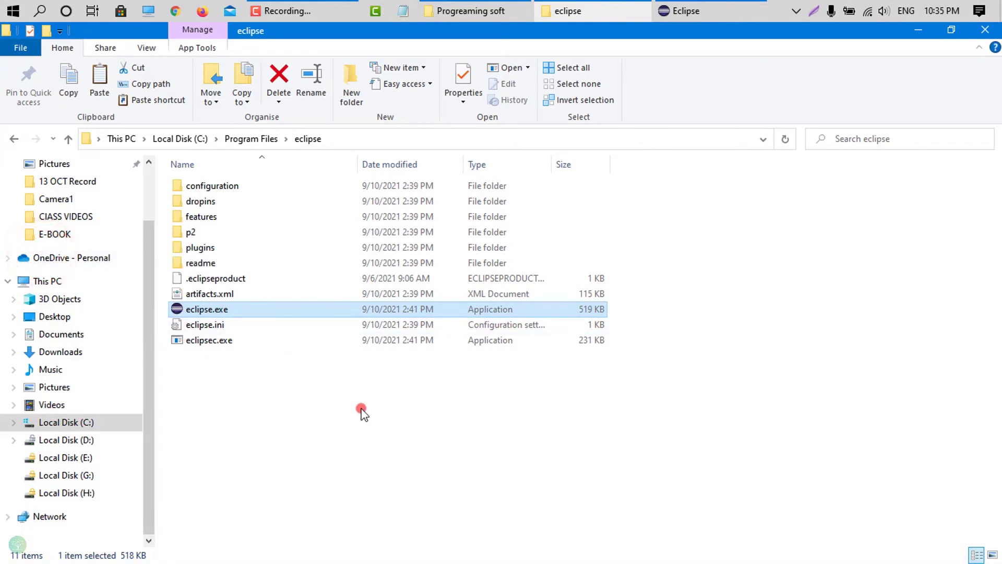
left_click(13, 11)
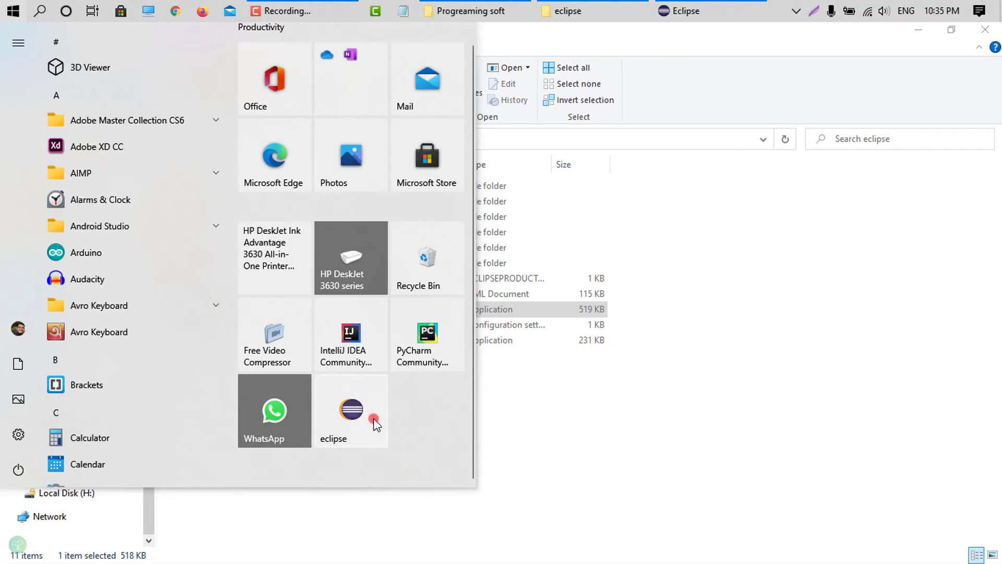
left_click(552, 423)
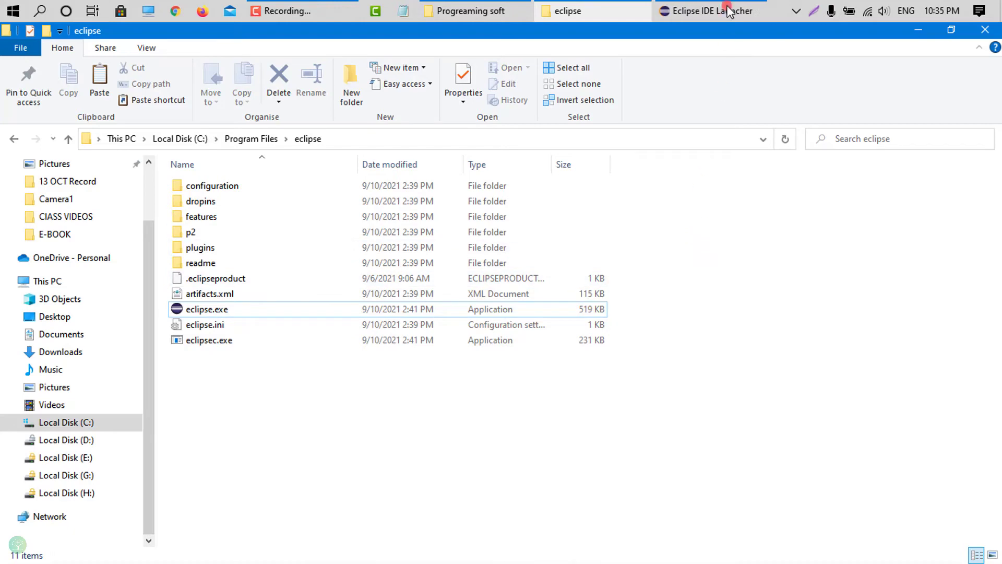
Switch to the Eclipse IDE Launcher, launch with the default eclipse-workspace directory and maximize the Eclipse window
left_click(722, 8)
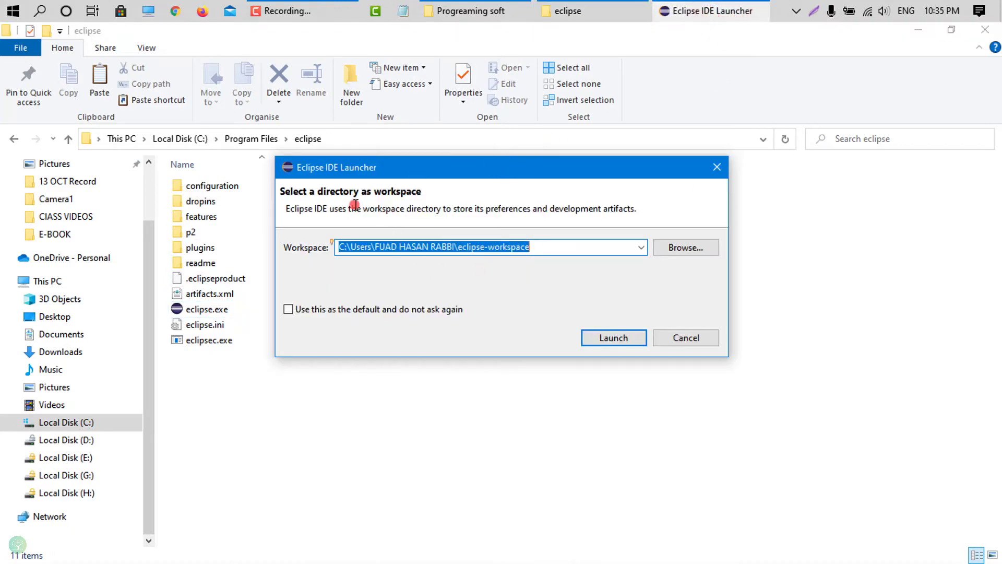
left_click(623, 336)
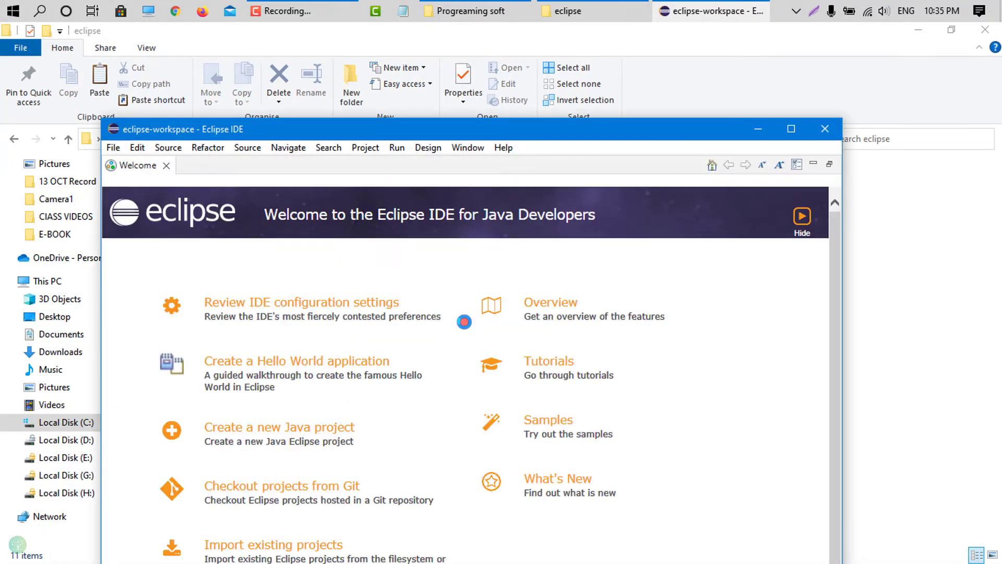
left_click(791, 129)
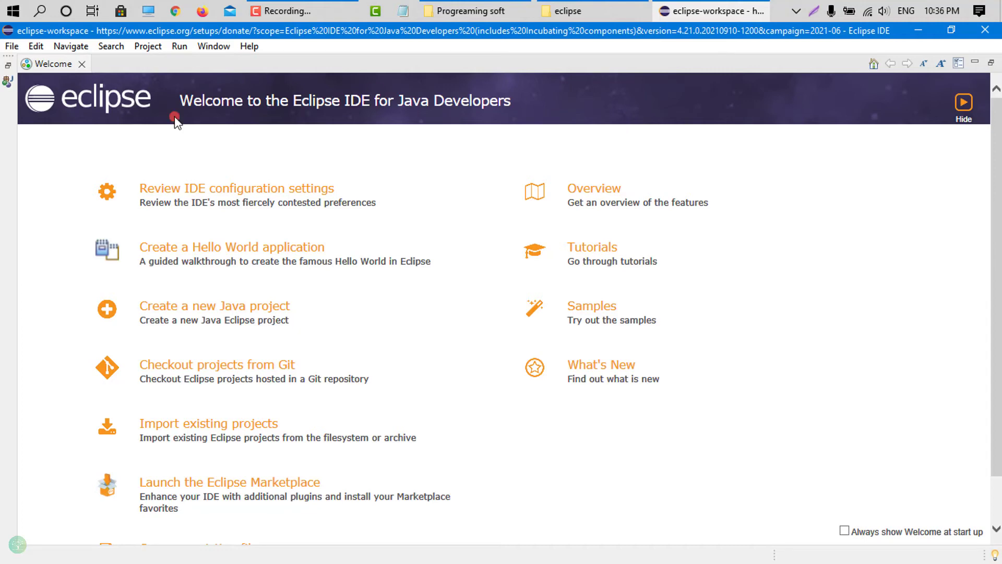
Create a Java project named tt with the default settings, without creating a module-info.java file
left_click(11, 47)
mouse_move(26, 63)
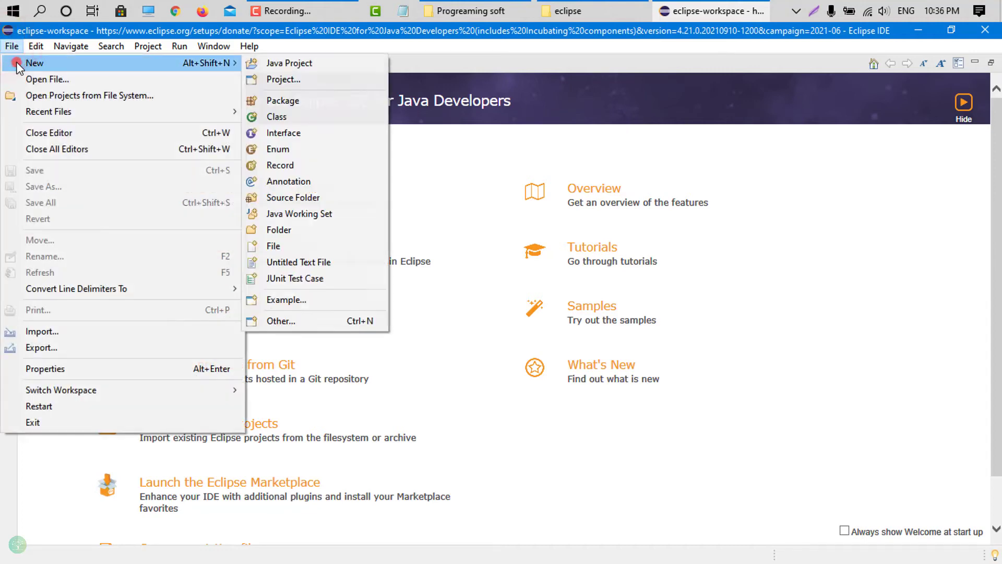
left_click(330, 62)
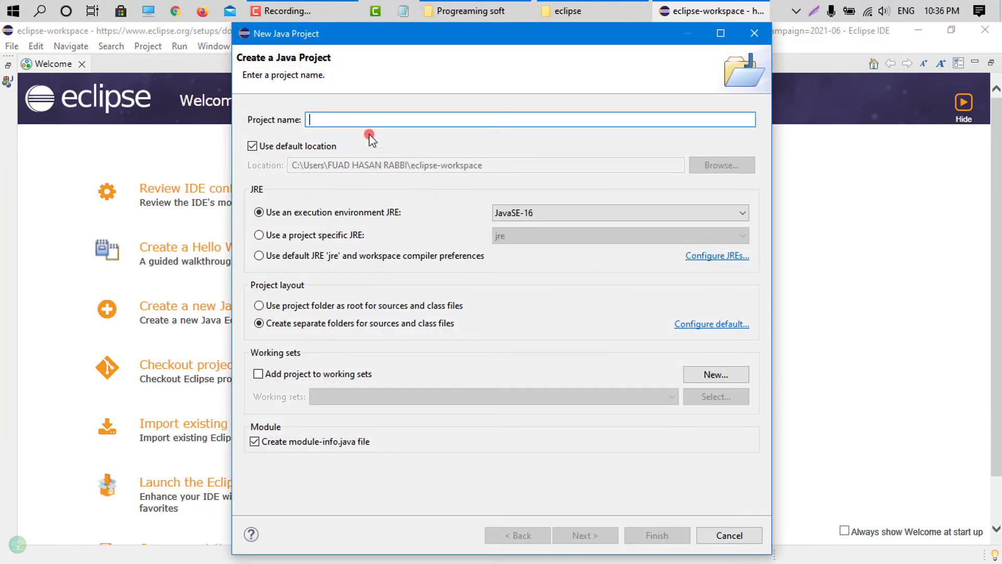
left_click(366, 124)
type("tt")
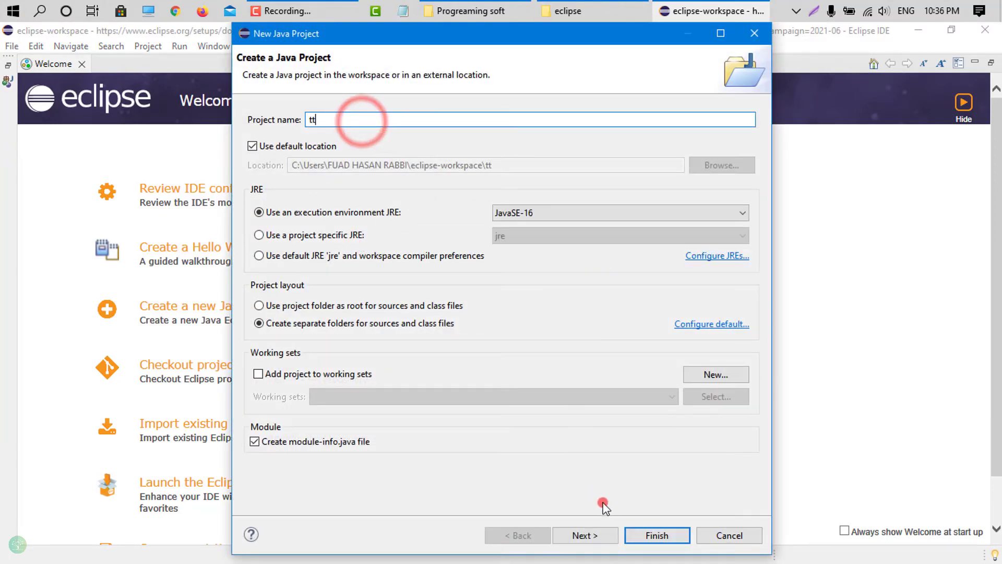
left_click(633, 535)
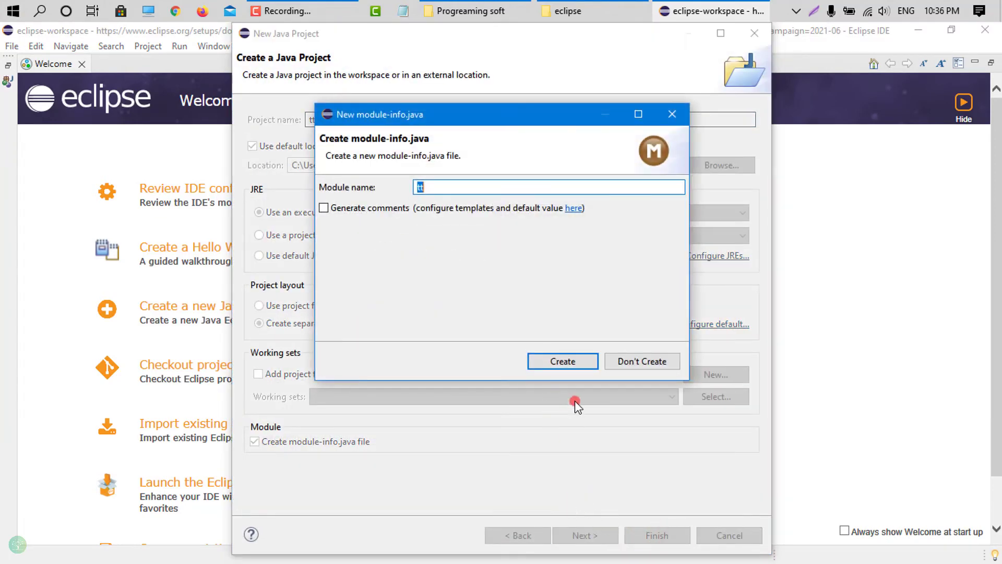
left_click(623, 360)
Close the Welcome and Donate pages and expand the tt project in the Package Explorer
left_click(82, 64)
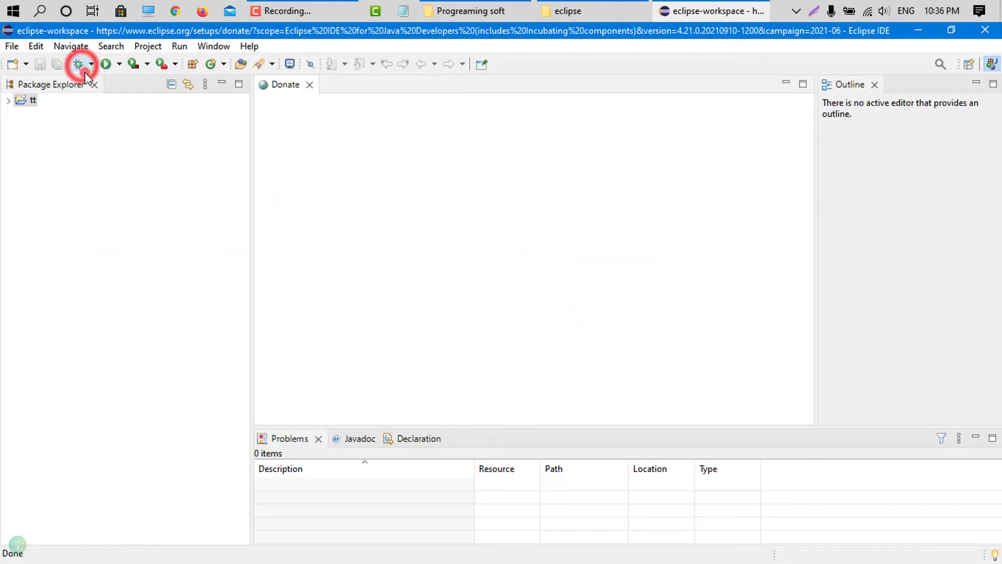
double_click(27, 102)
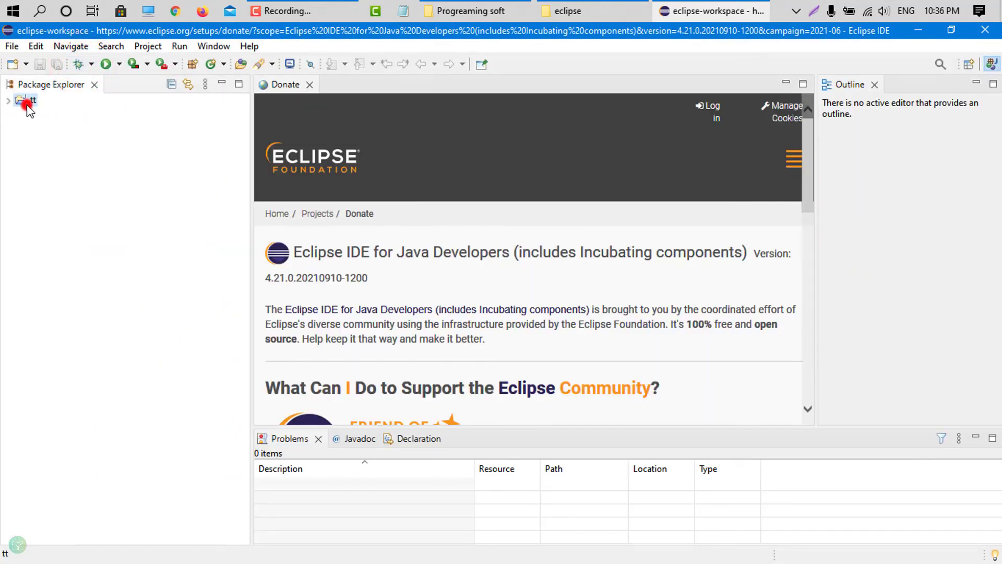
left_click(311, 85)
Create a Java class named rr in the tt project's src folder and open rr.java in the editor
left_click(46, 127)
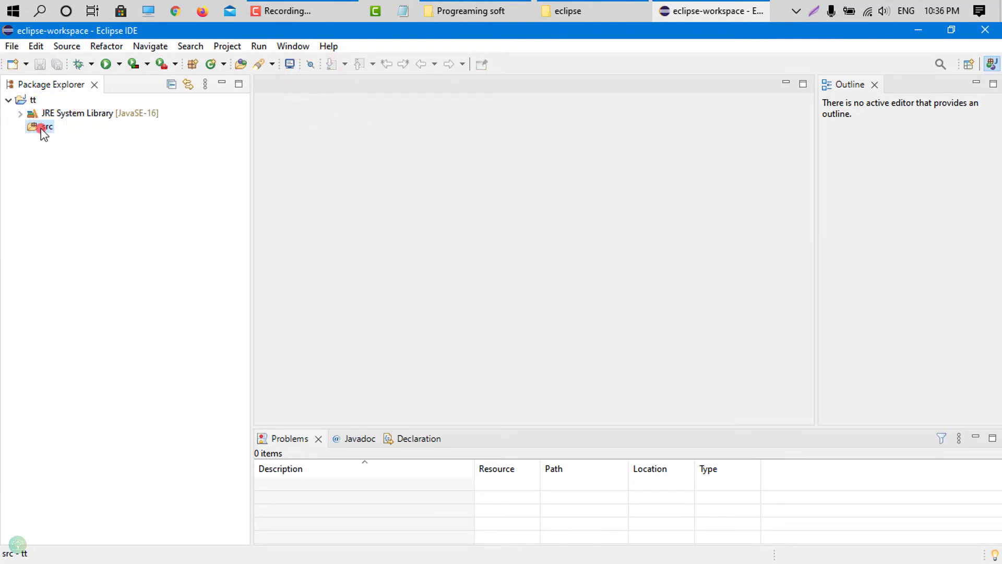
right_click(44, 133)
left_click(251, 139)
left_click(318, 194)
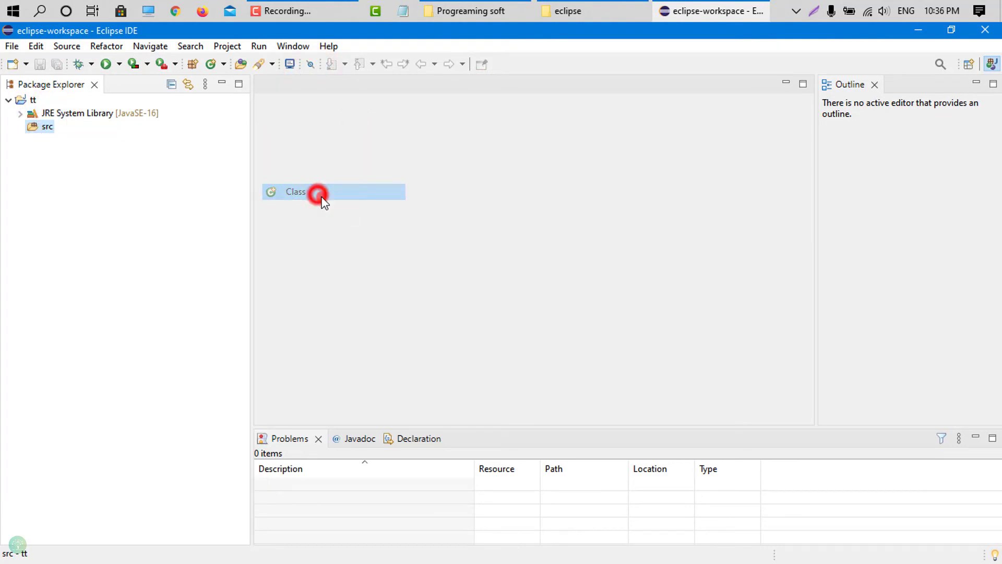
type("r")
left_click(583, 460)
type("r")
left_click(581, 465)
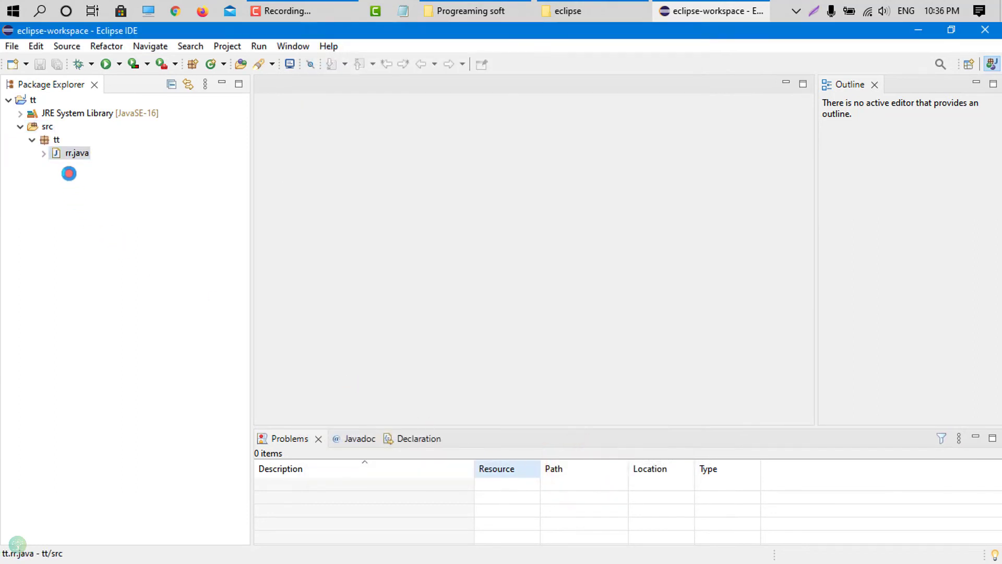
double_click(72, 154)
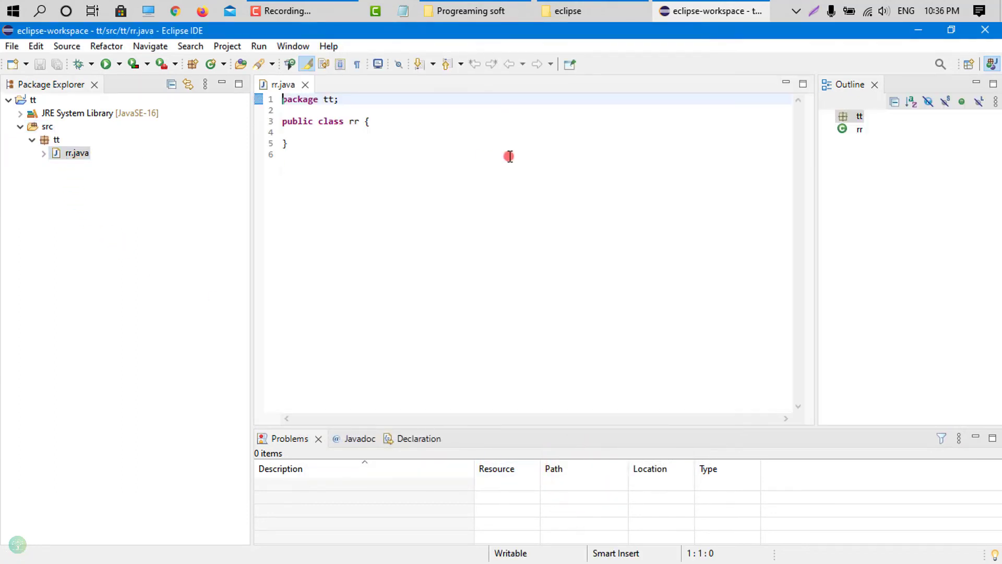
left_click(510, 157)
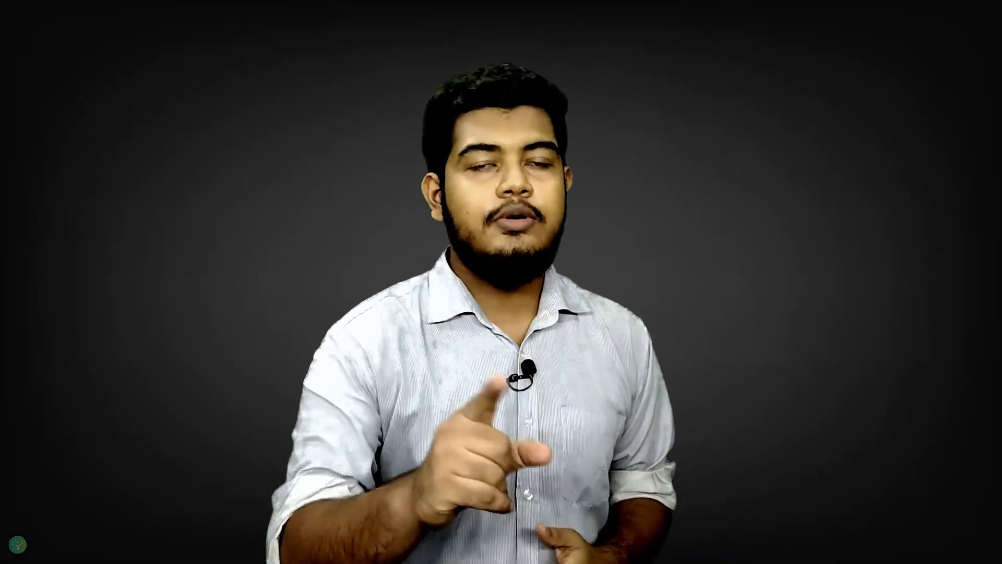
scroll(553, 156, "down", 15)
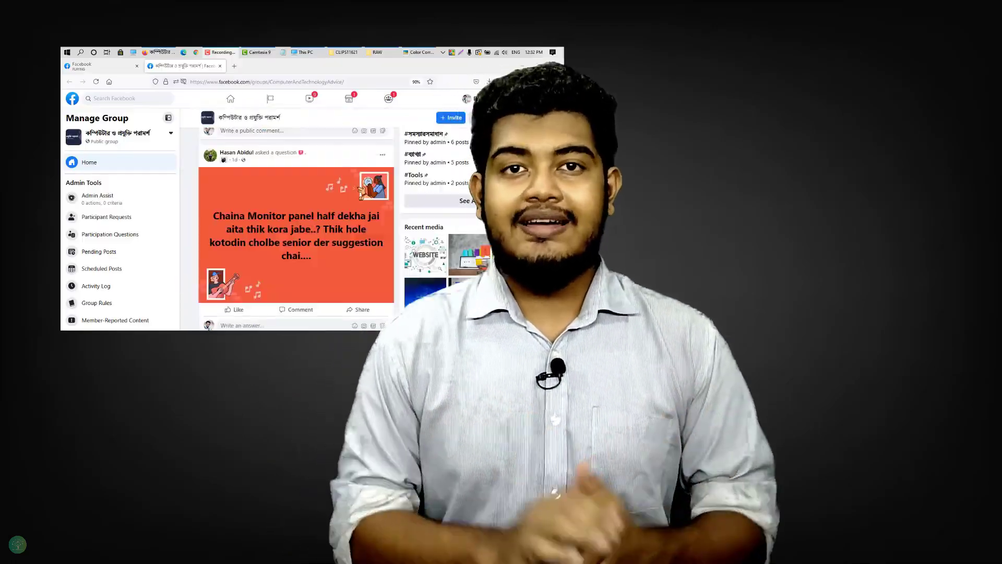
scroll(553, 156, "down", 10)
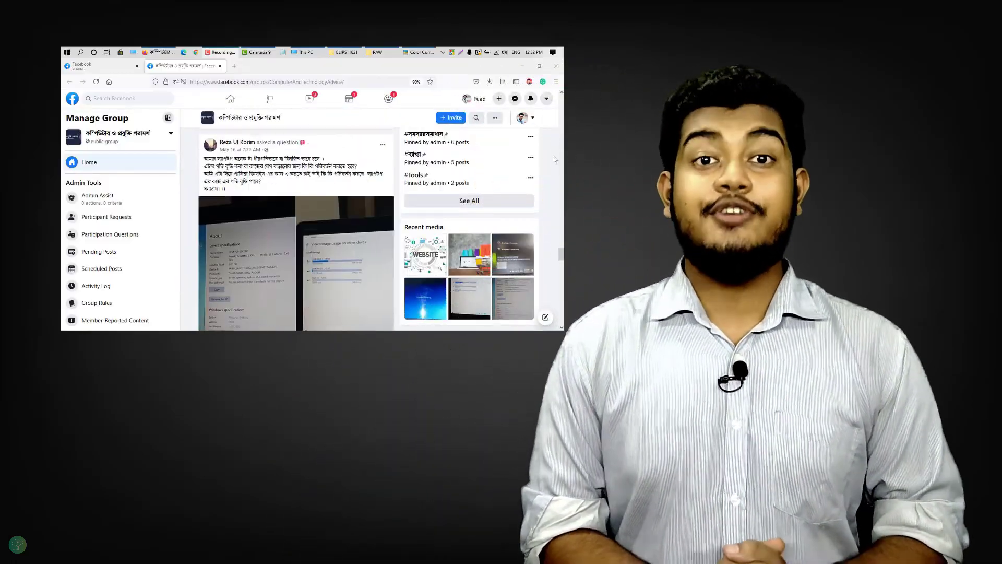